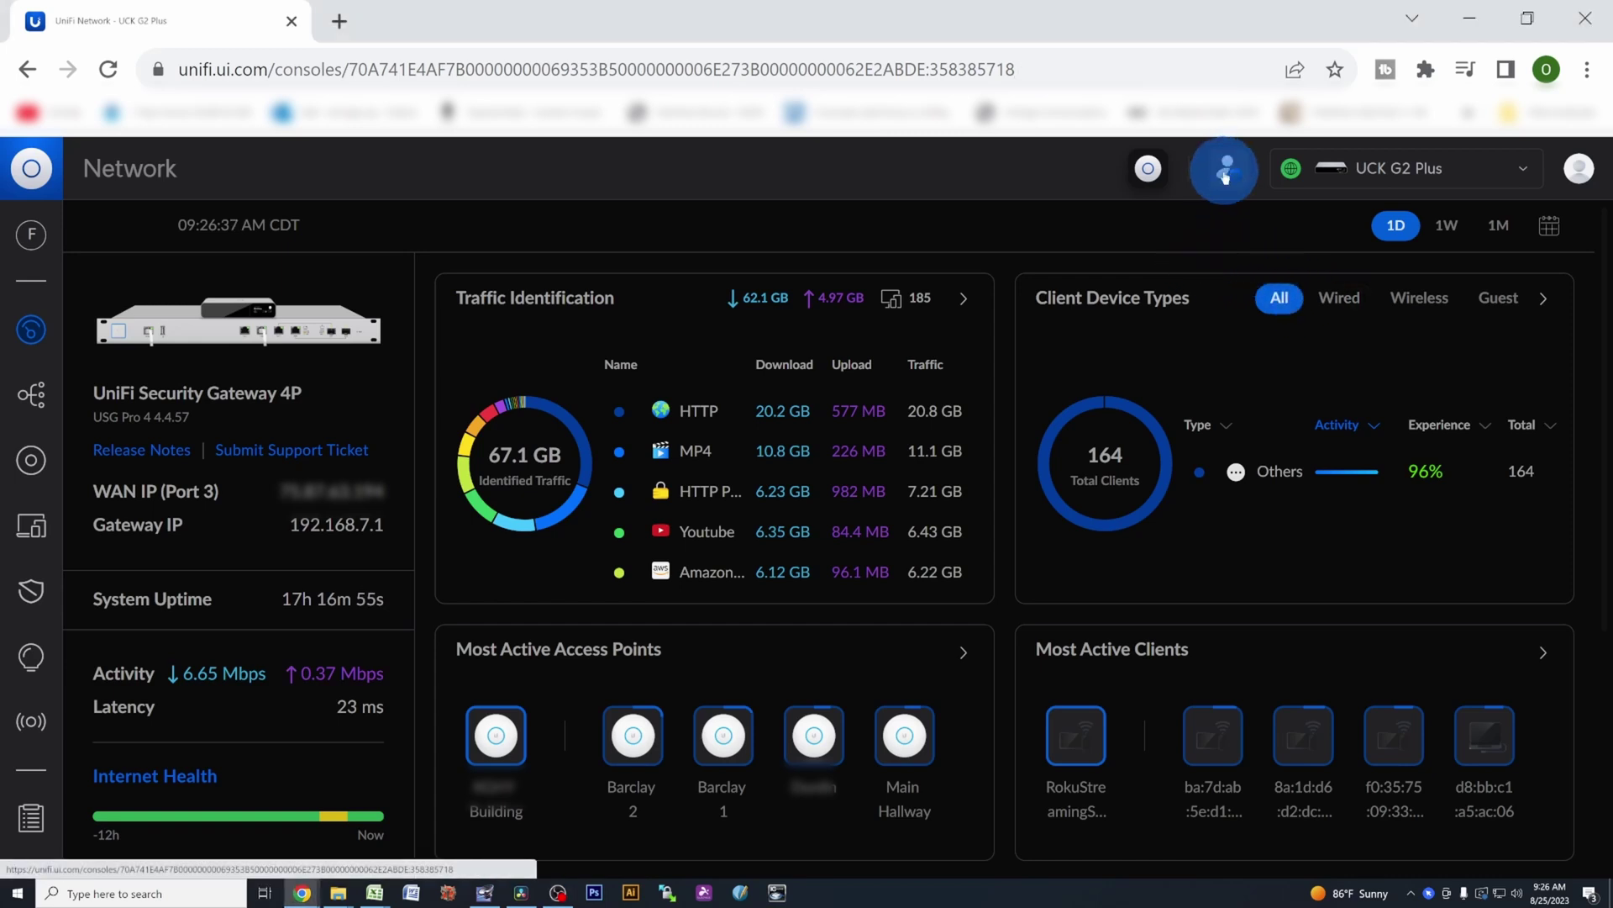
Open the console's installed applications to confirm Protect is up to date at 2.8.35.
{"action": "left_click", "coordinate": [1226, 167]}
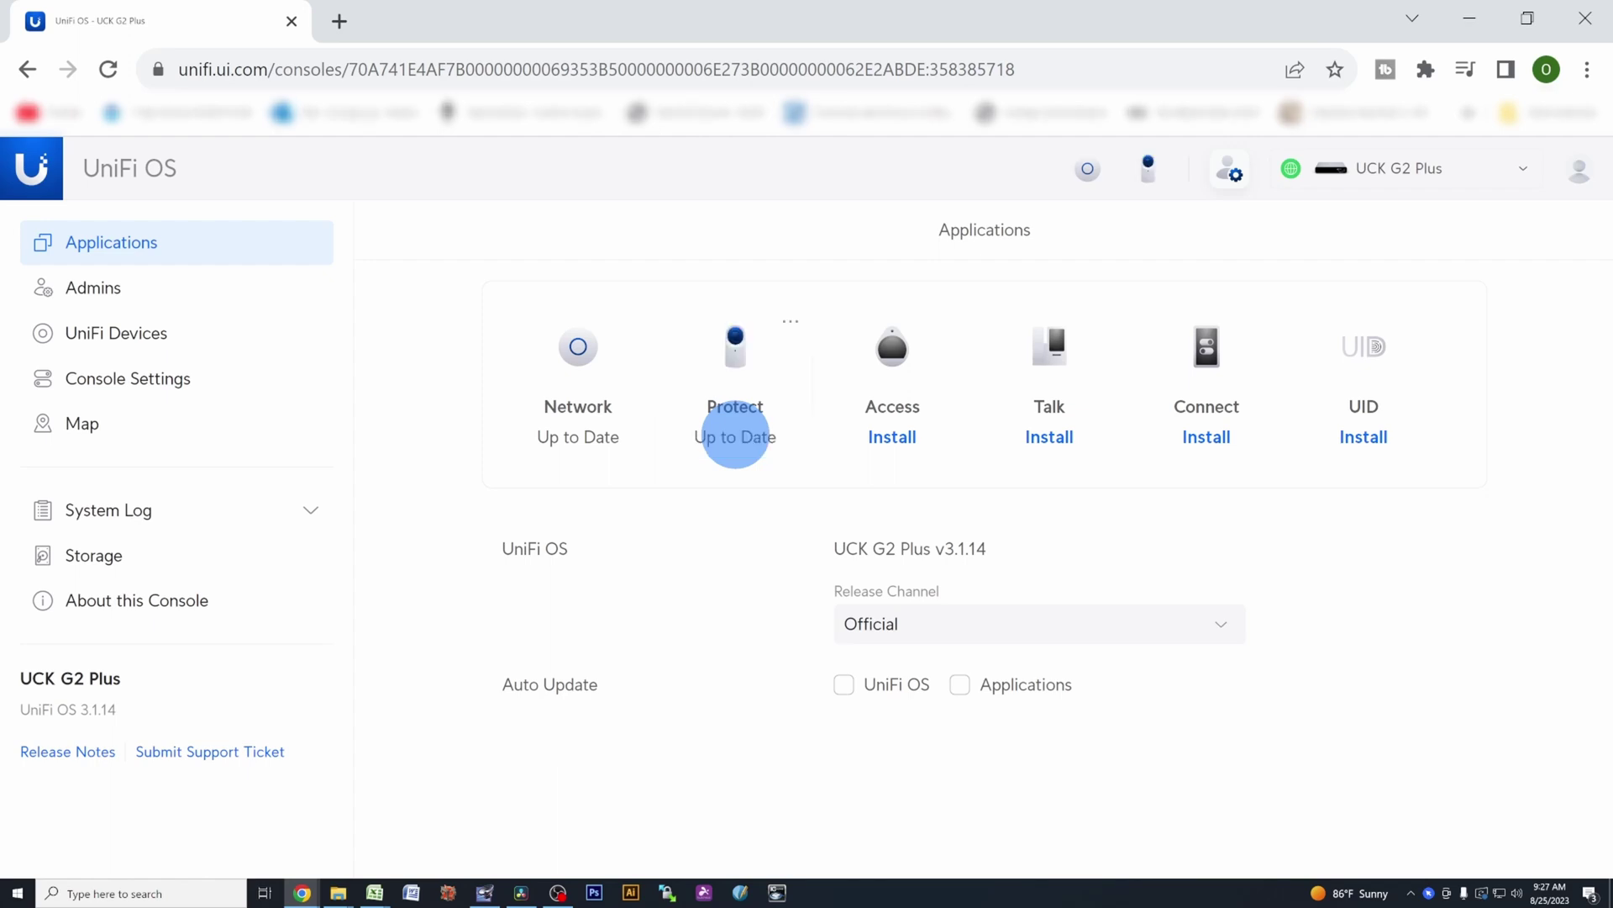
Launch Protect and adopt the G5 Bullet camera from the UniFi Devices list.
{"action": "mouse_move", "coordinate": [735, 435]}
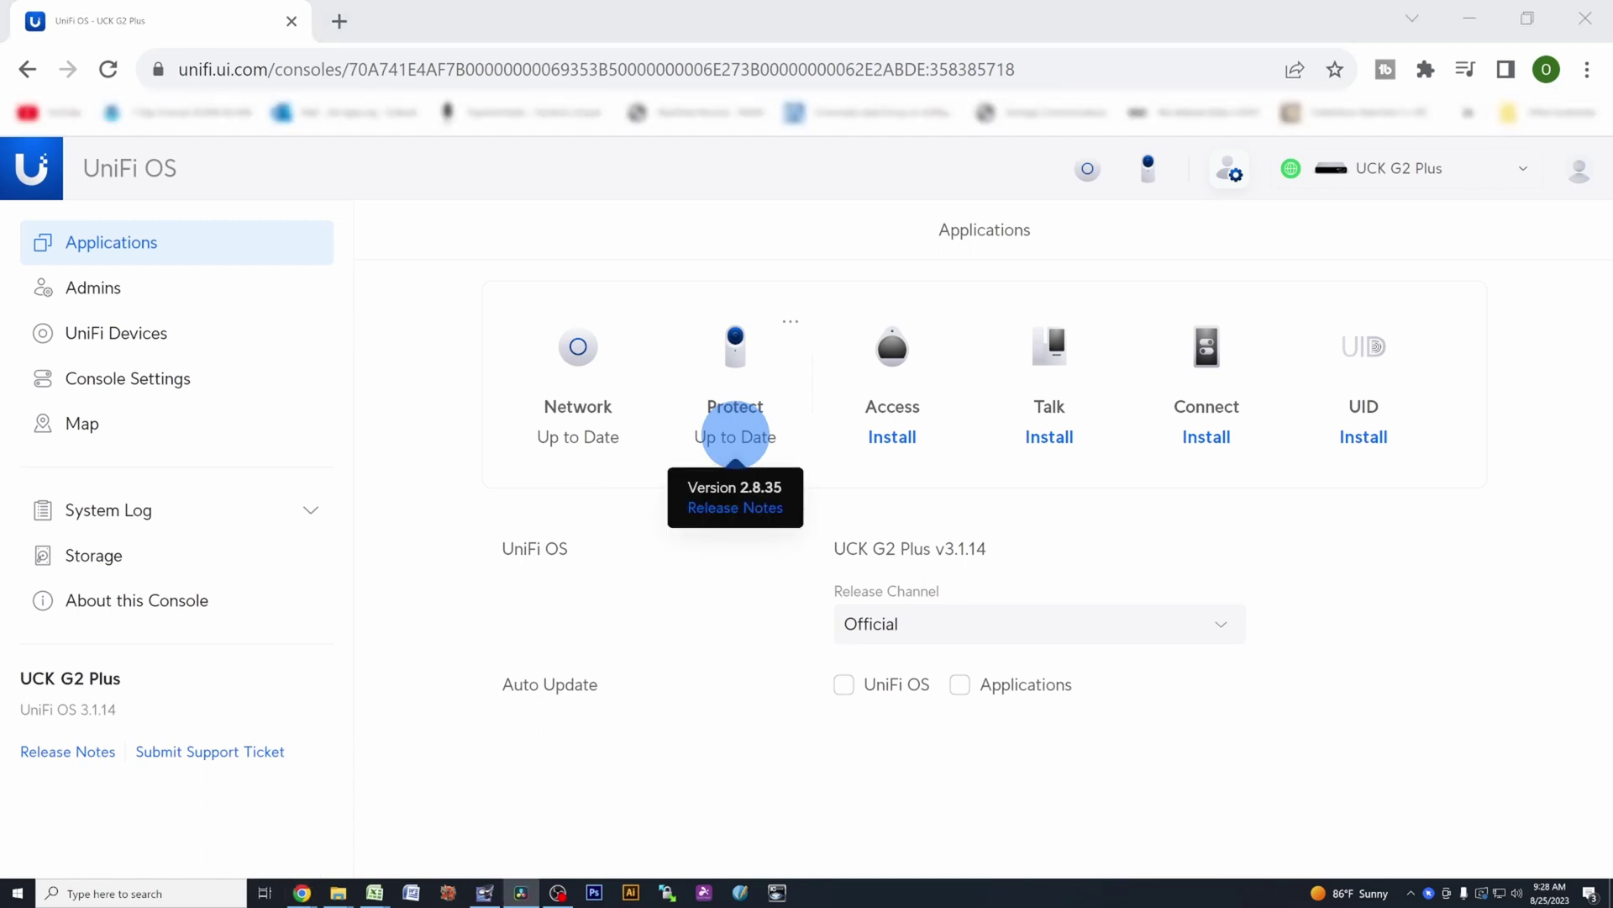
{"action": "left_click", "coordinate": [734, 351]}
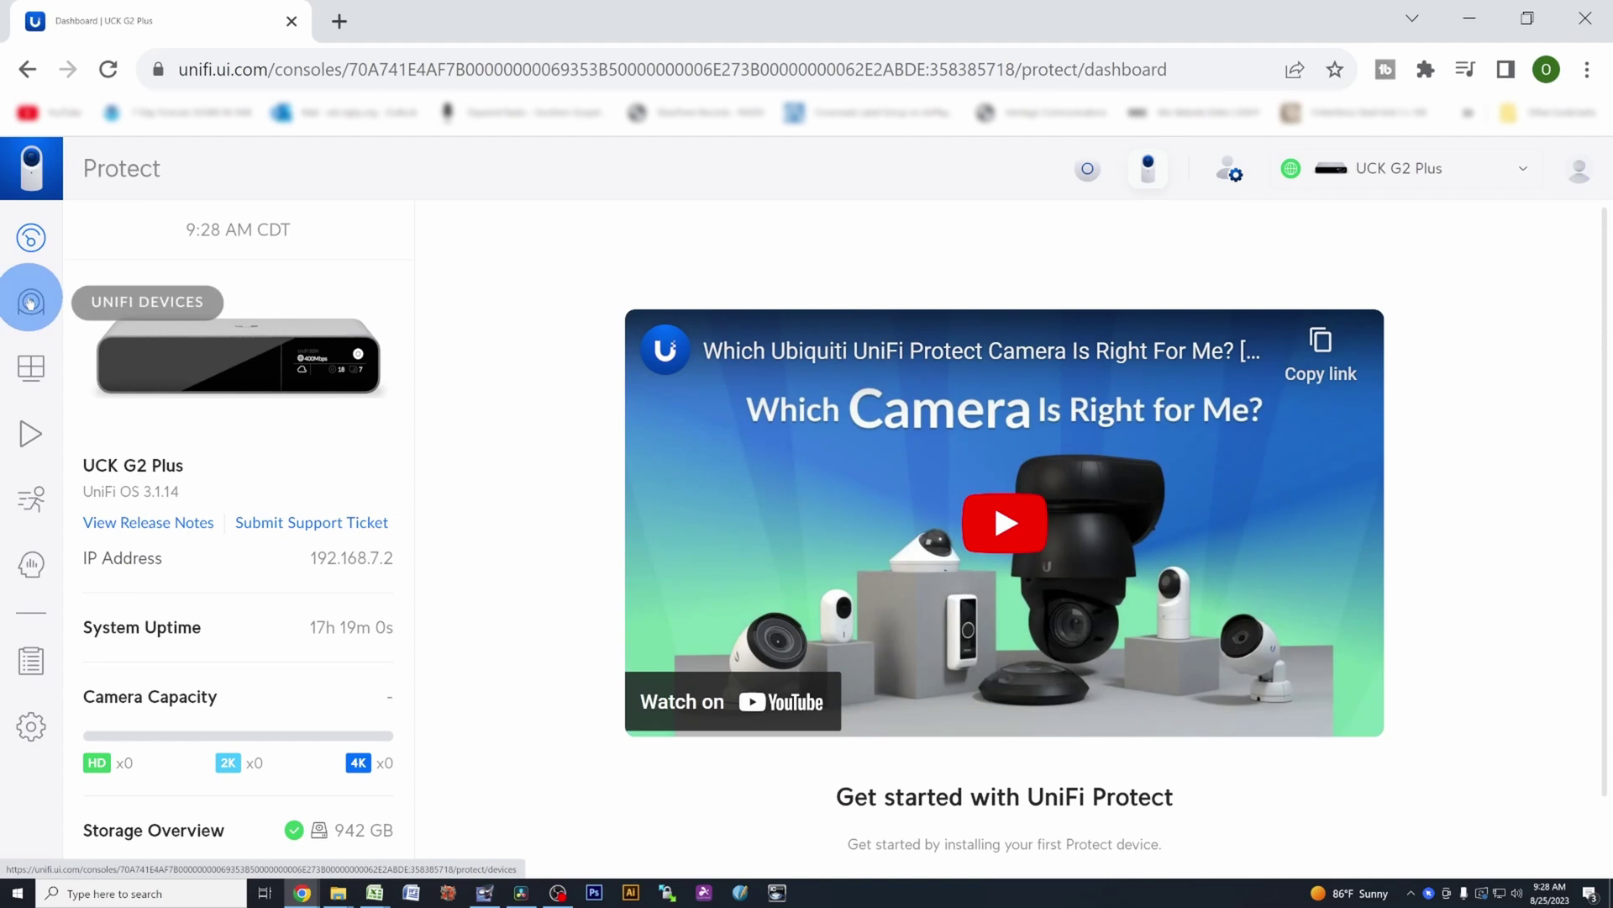
{"action": "left_click", "coordinate": [30, 302]}
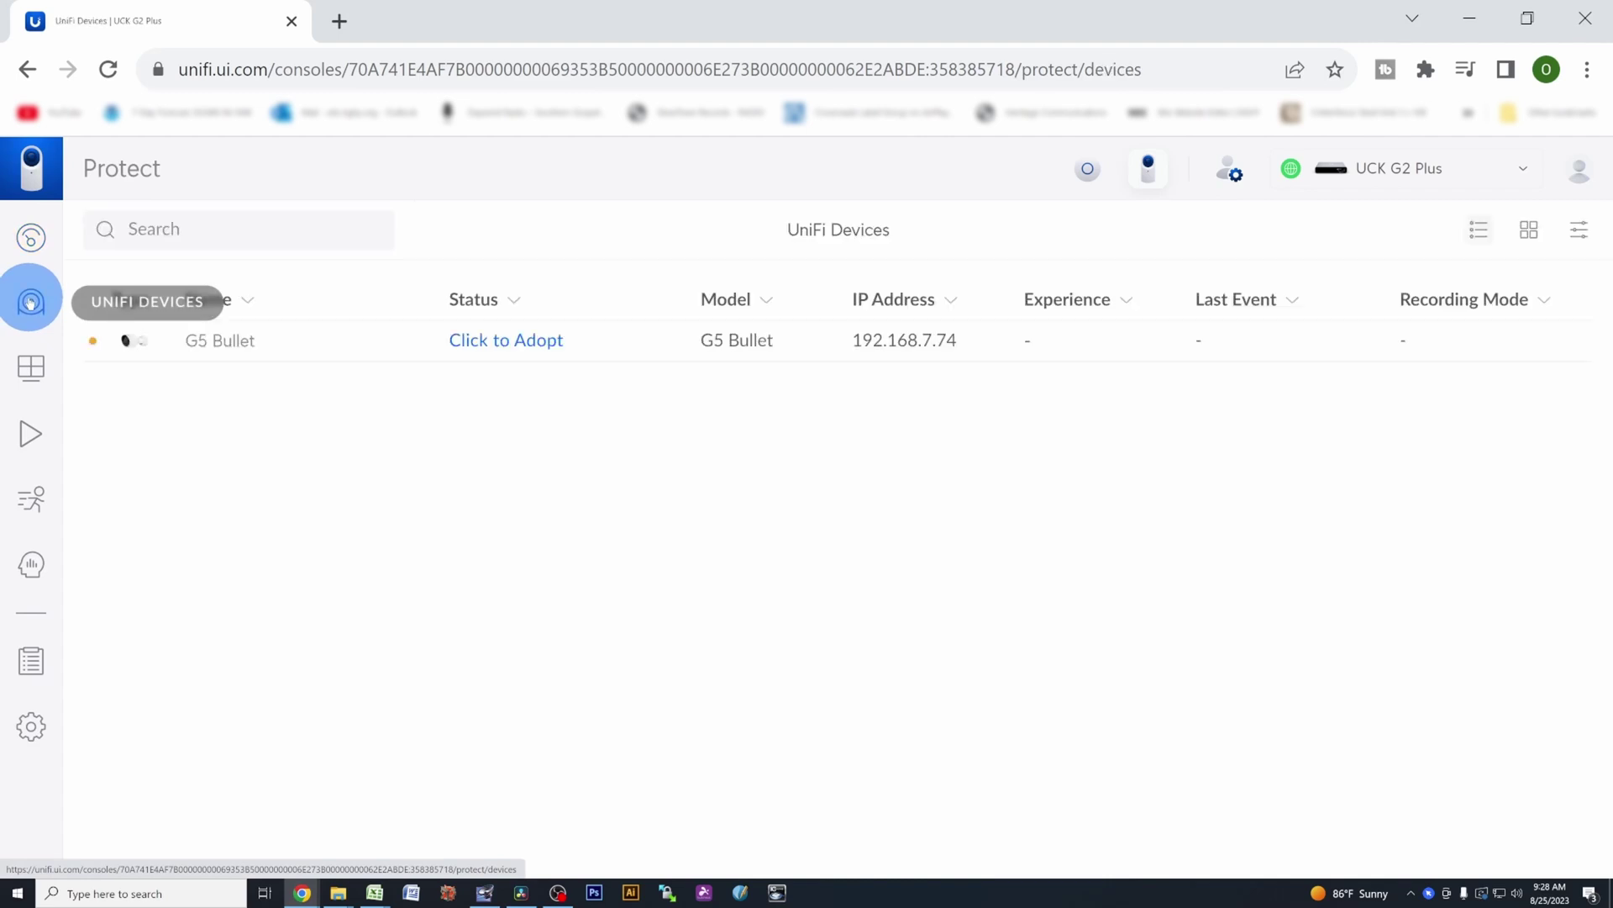
{"action": "left_click", "coordinate": [480, 350]}
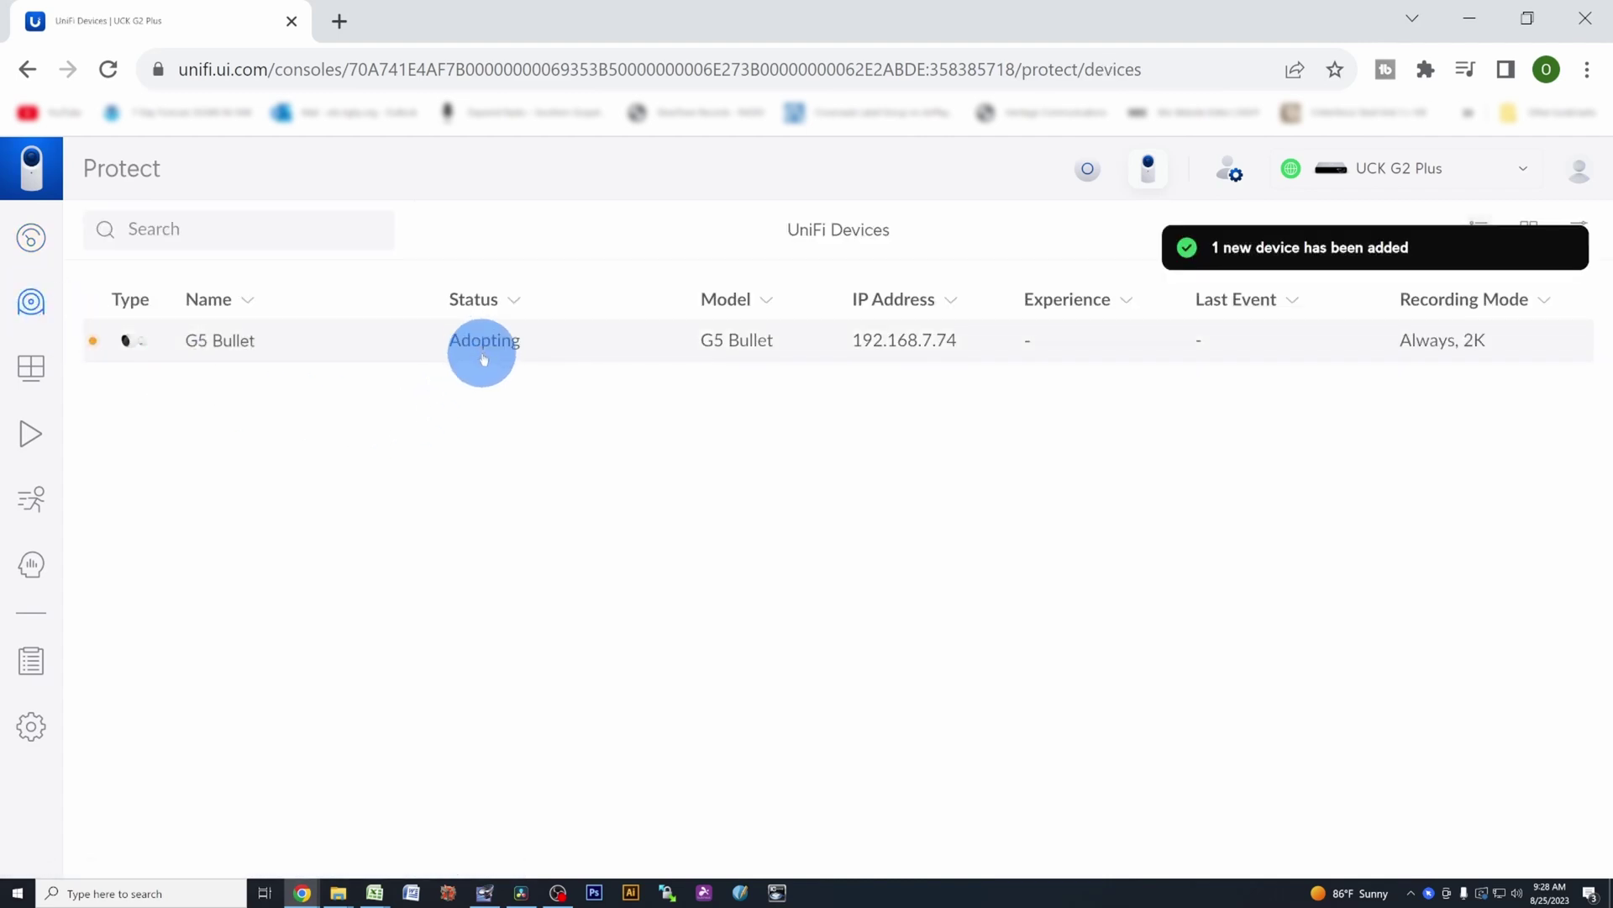
{"action": "mouse_move", "coordinate": [483, 359]}
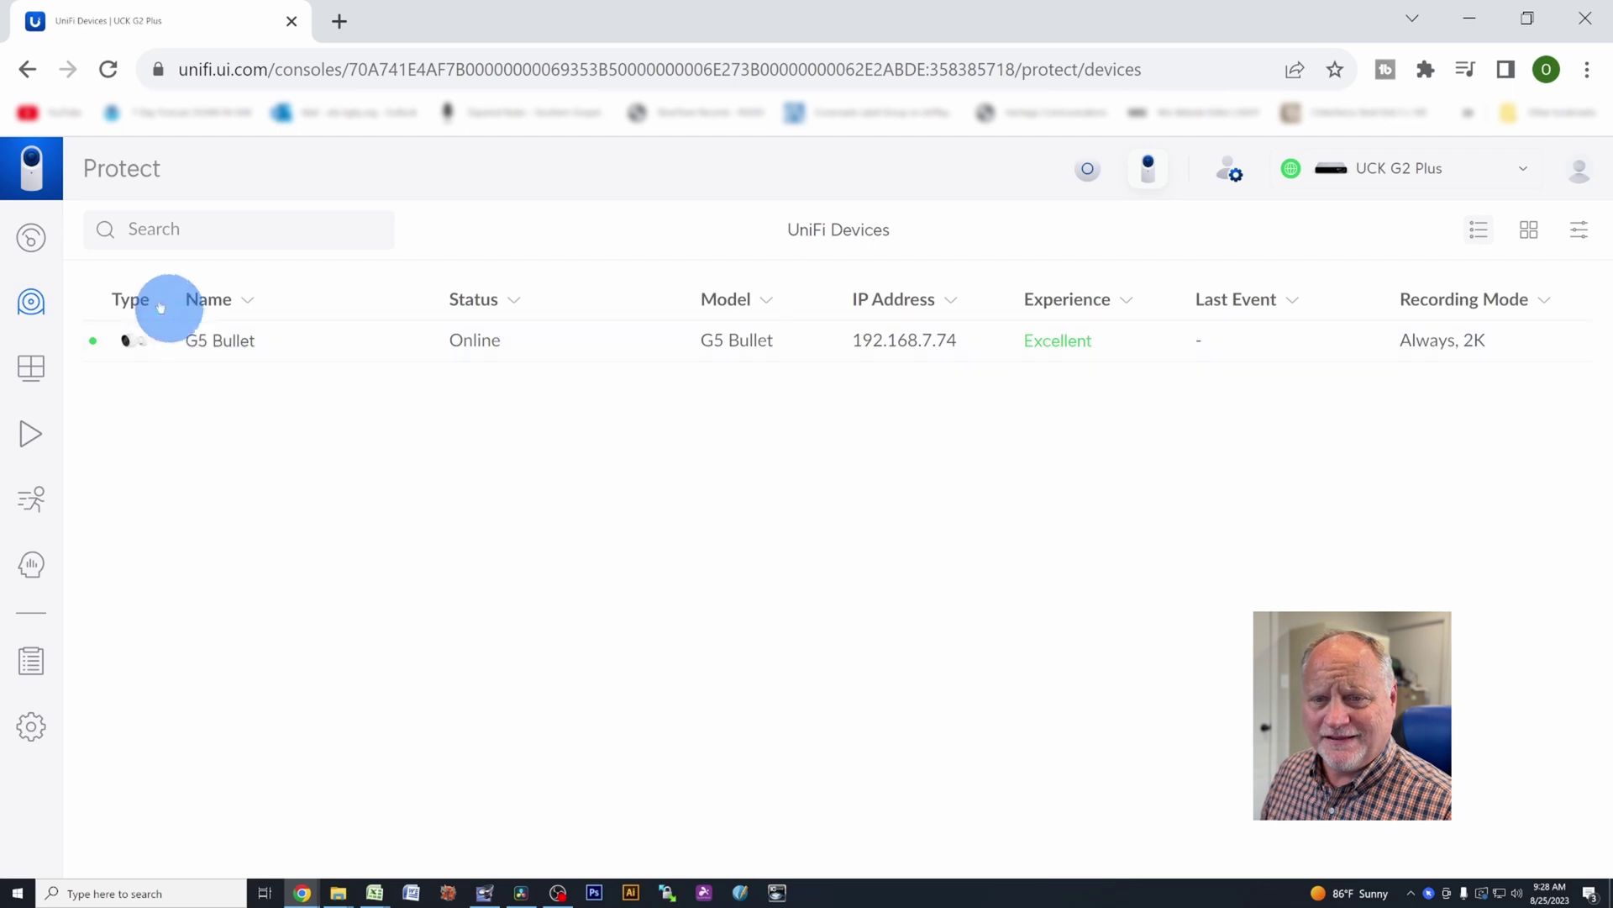
Return to the dashboard and review its panels: 1 camera, 10% capacity, no detections.
{"action": "left_click", "coordinate": [34, 244]}
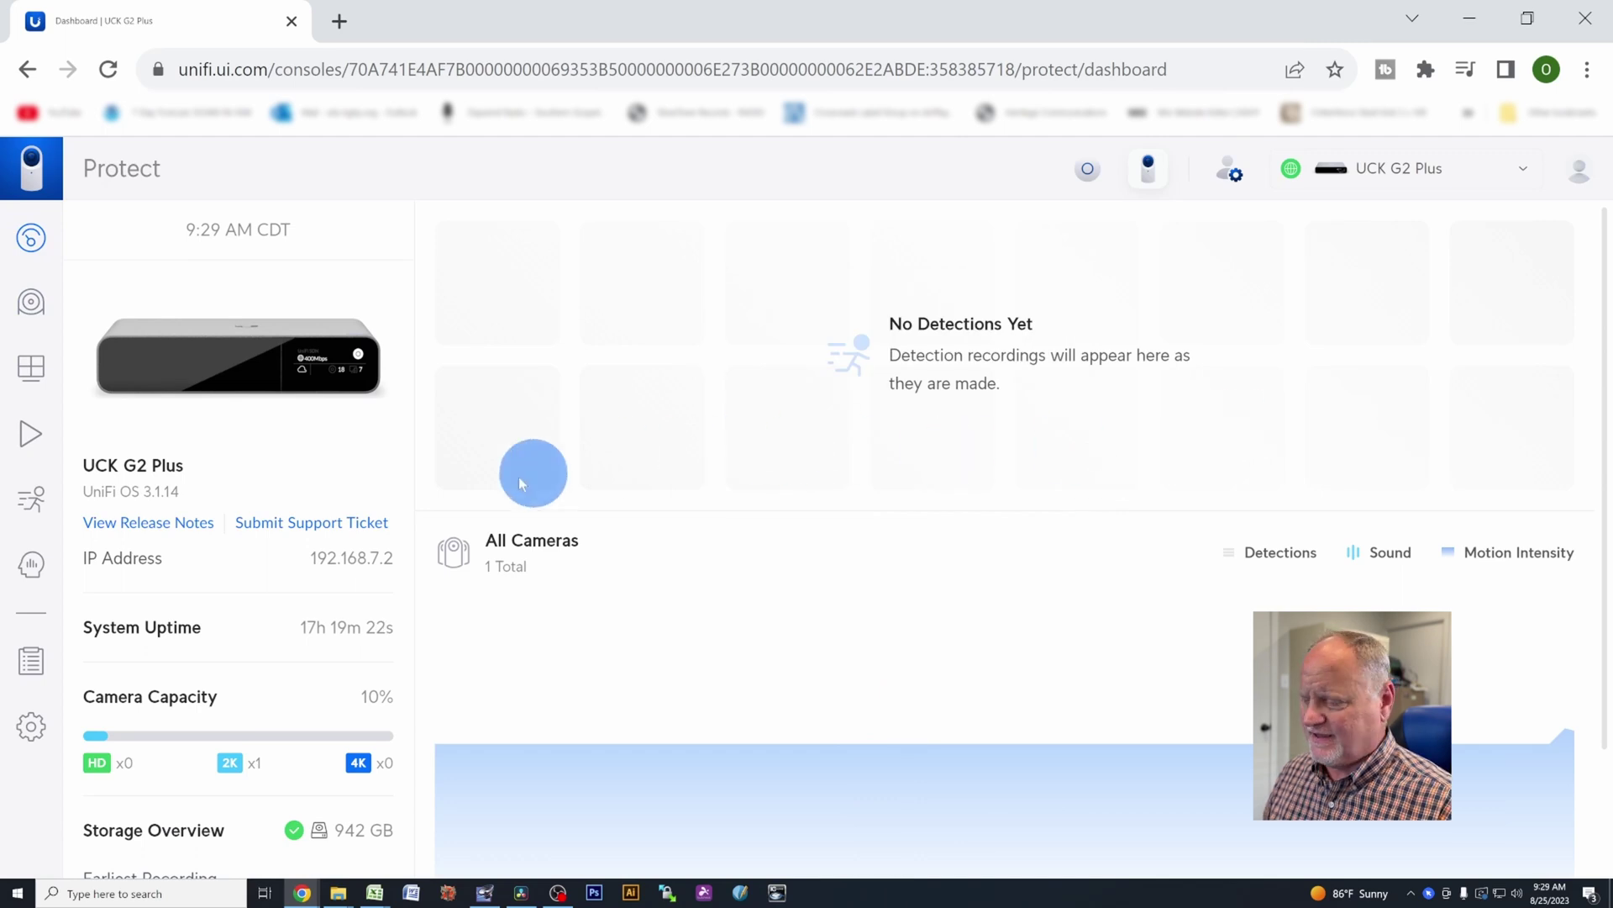
{"action": "scroll", "coordinate": [282, 478], "scroll_direction": "down", "scroll_amount": 2}
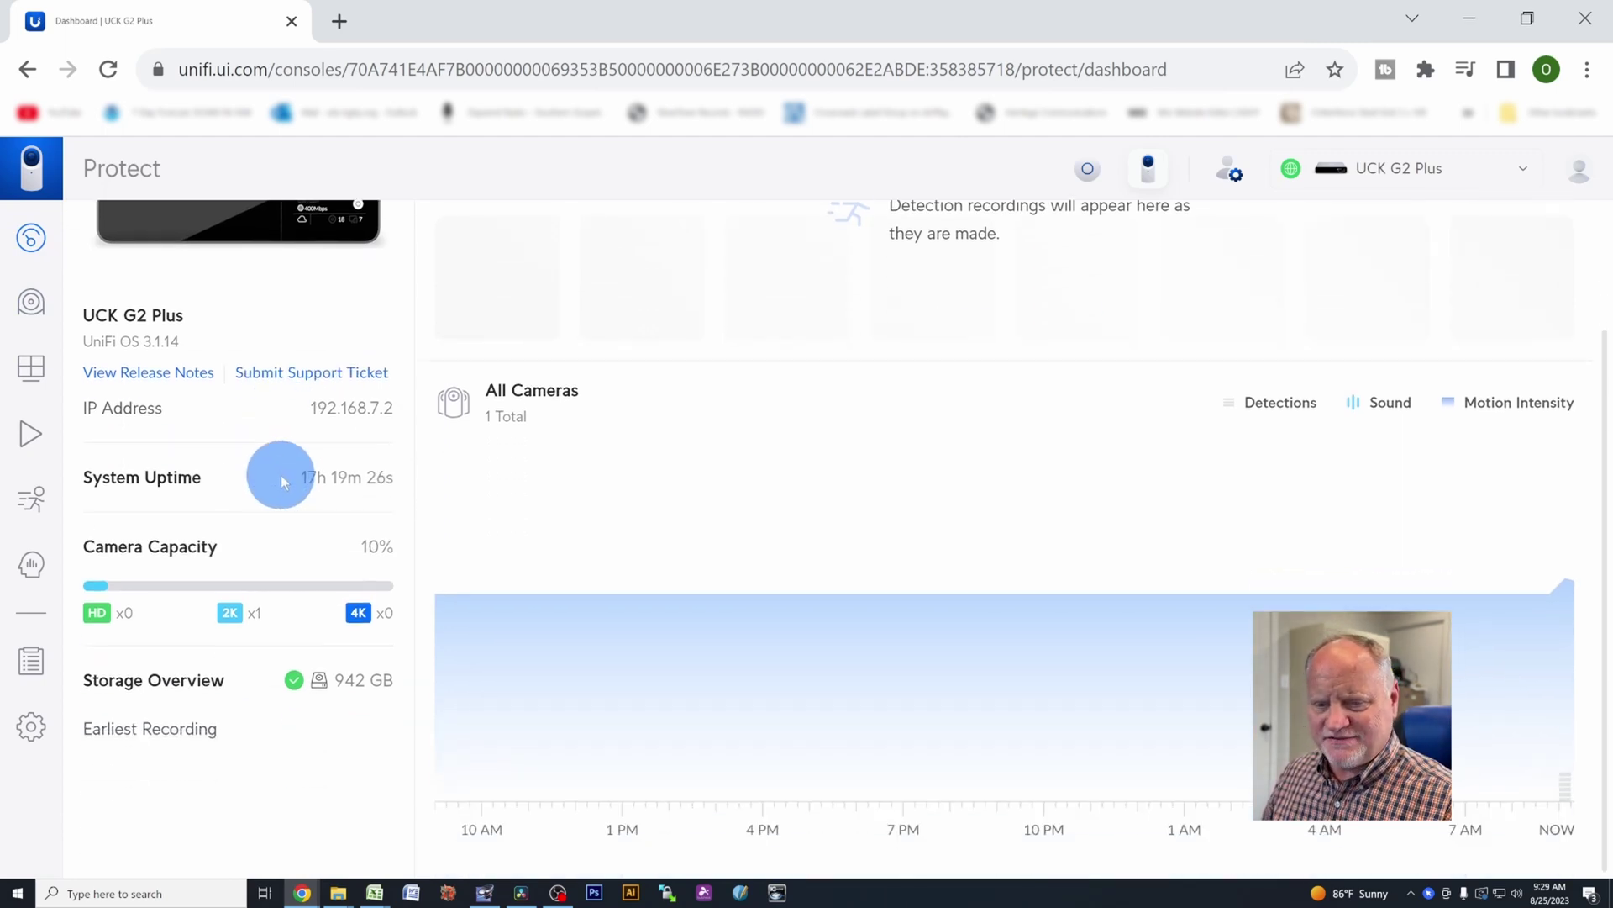
{"action": "scroll", "coordinate": [281, 476], "scroll_direction": "up", "scroll_amount": 2}
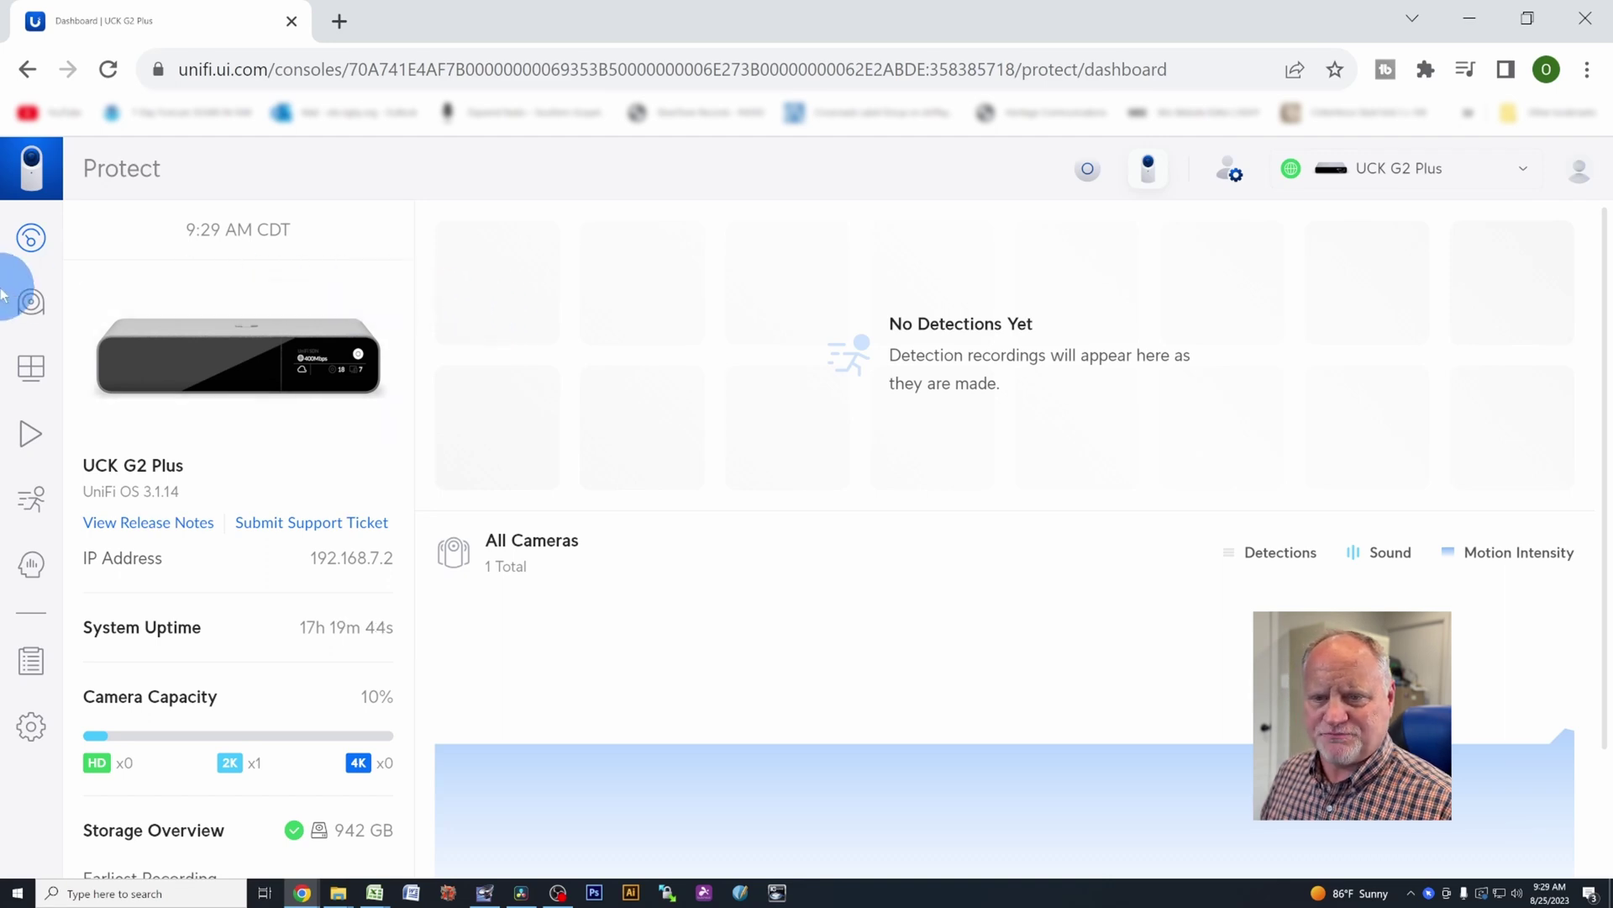
Show UniFi Devices, toggling to grid view and back to list view with the G5 Bullet at 192.168.7.74.
{"action": "left_click", "coordinate": [38, 314]}
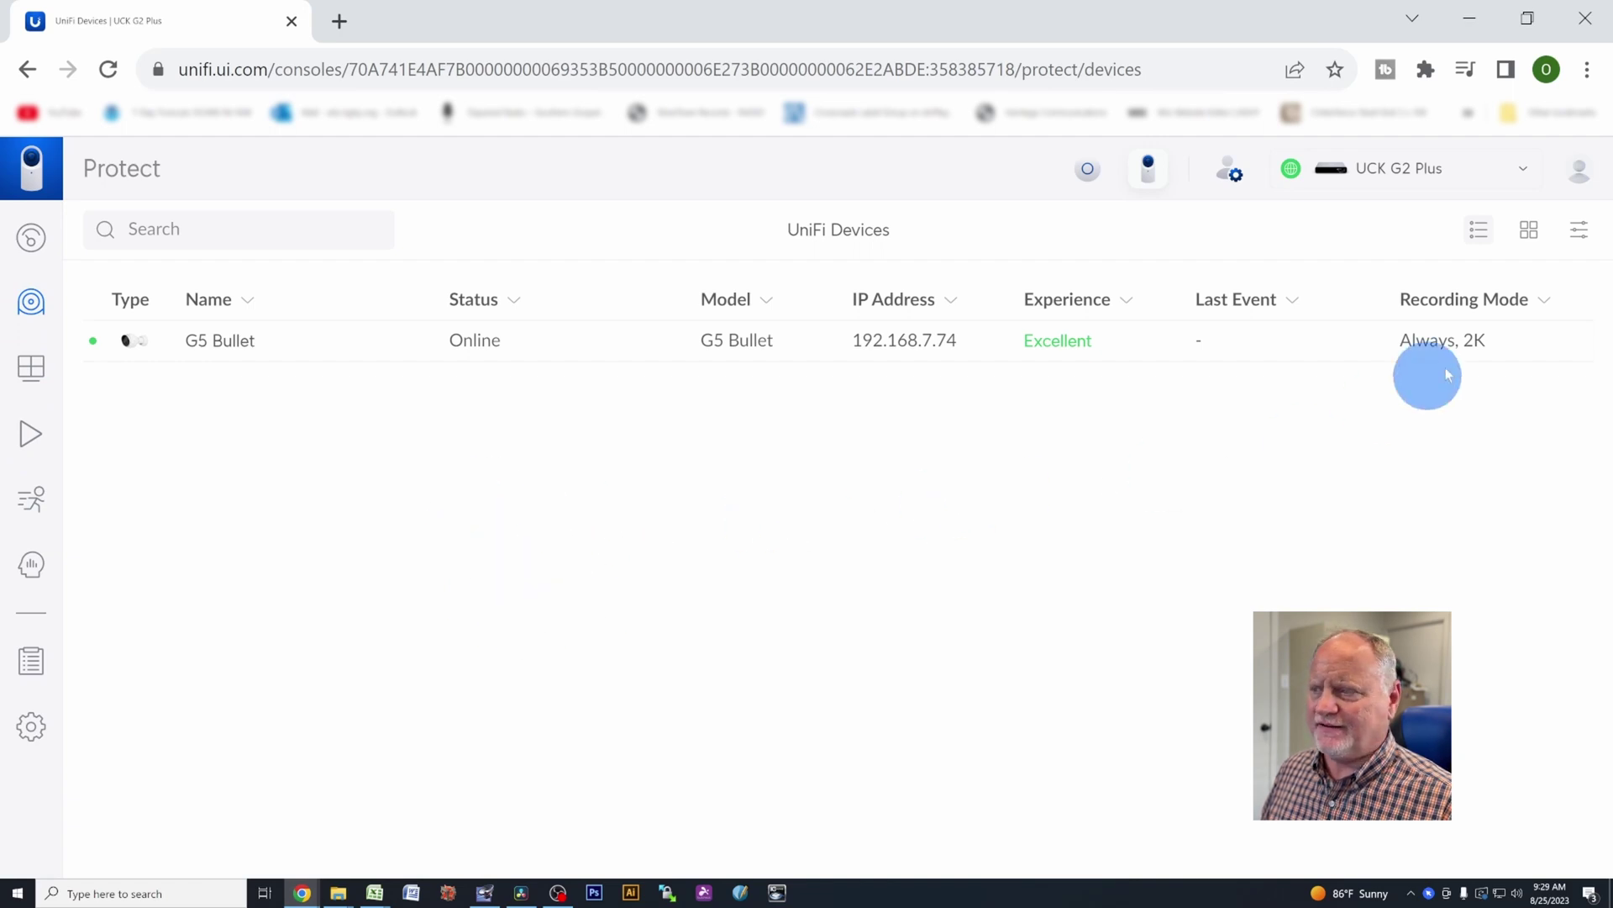
{"action": "left_click", "coordinate": [1531, 230]}
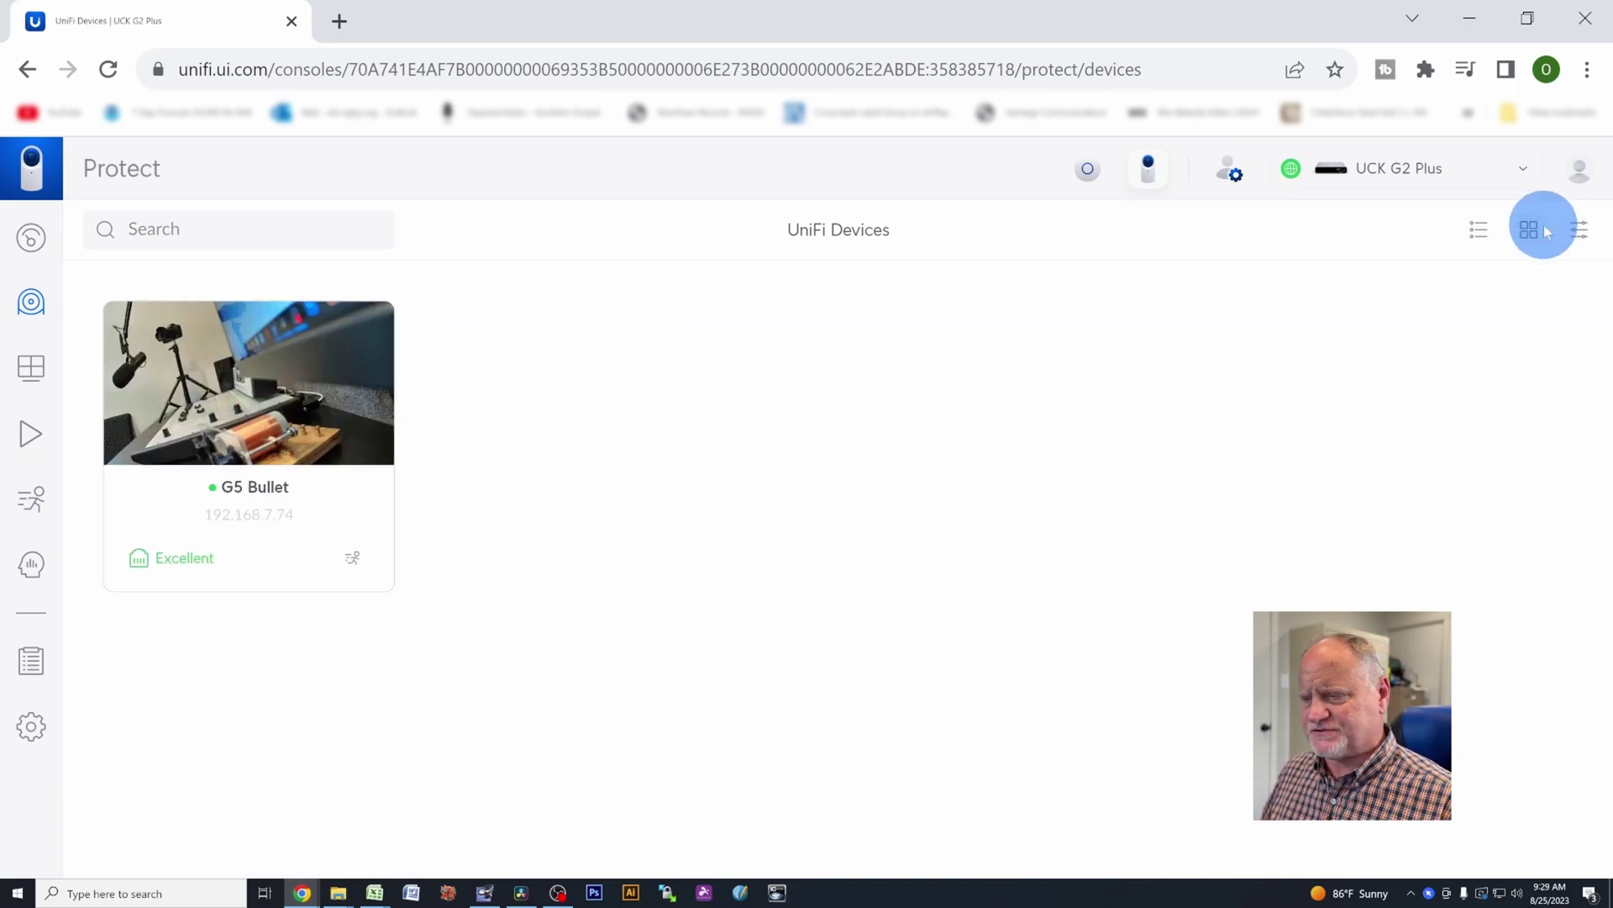
{"action": "left_click", "coordinate": [1482, 232]}
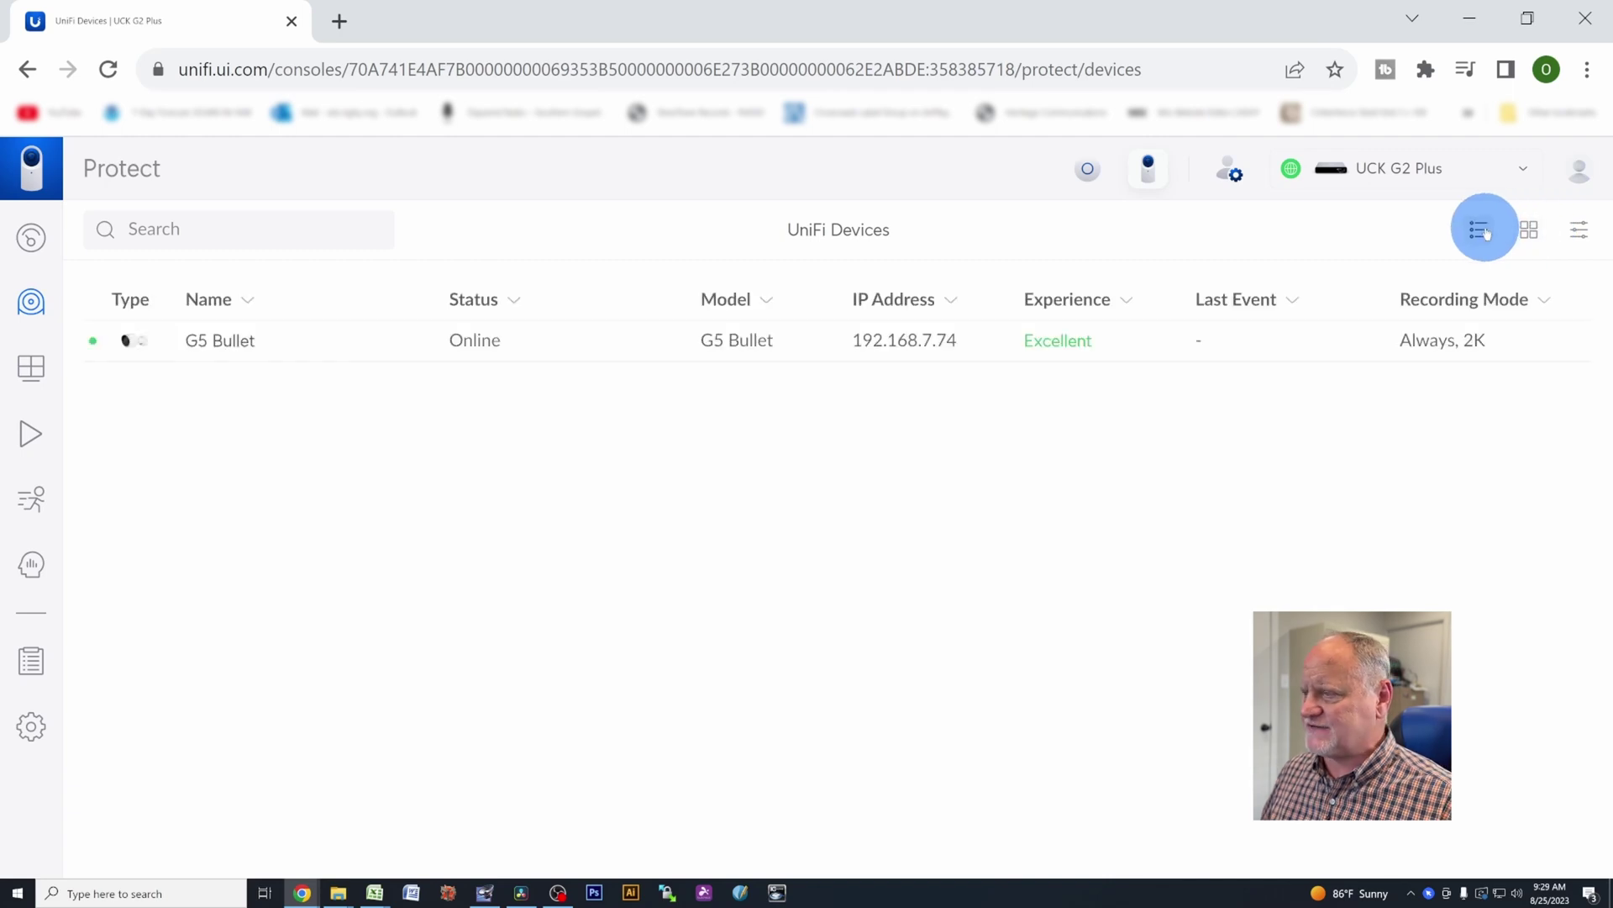
Show the G5 Bullet's live feed full-width in Live View.
{"action": "left_click", "coordinate": [28, 371]}
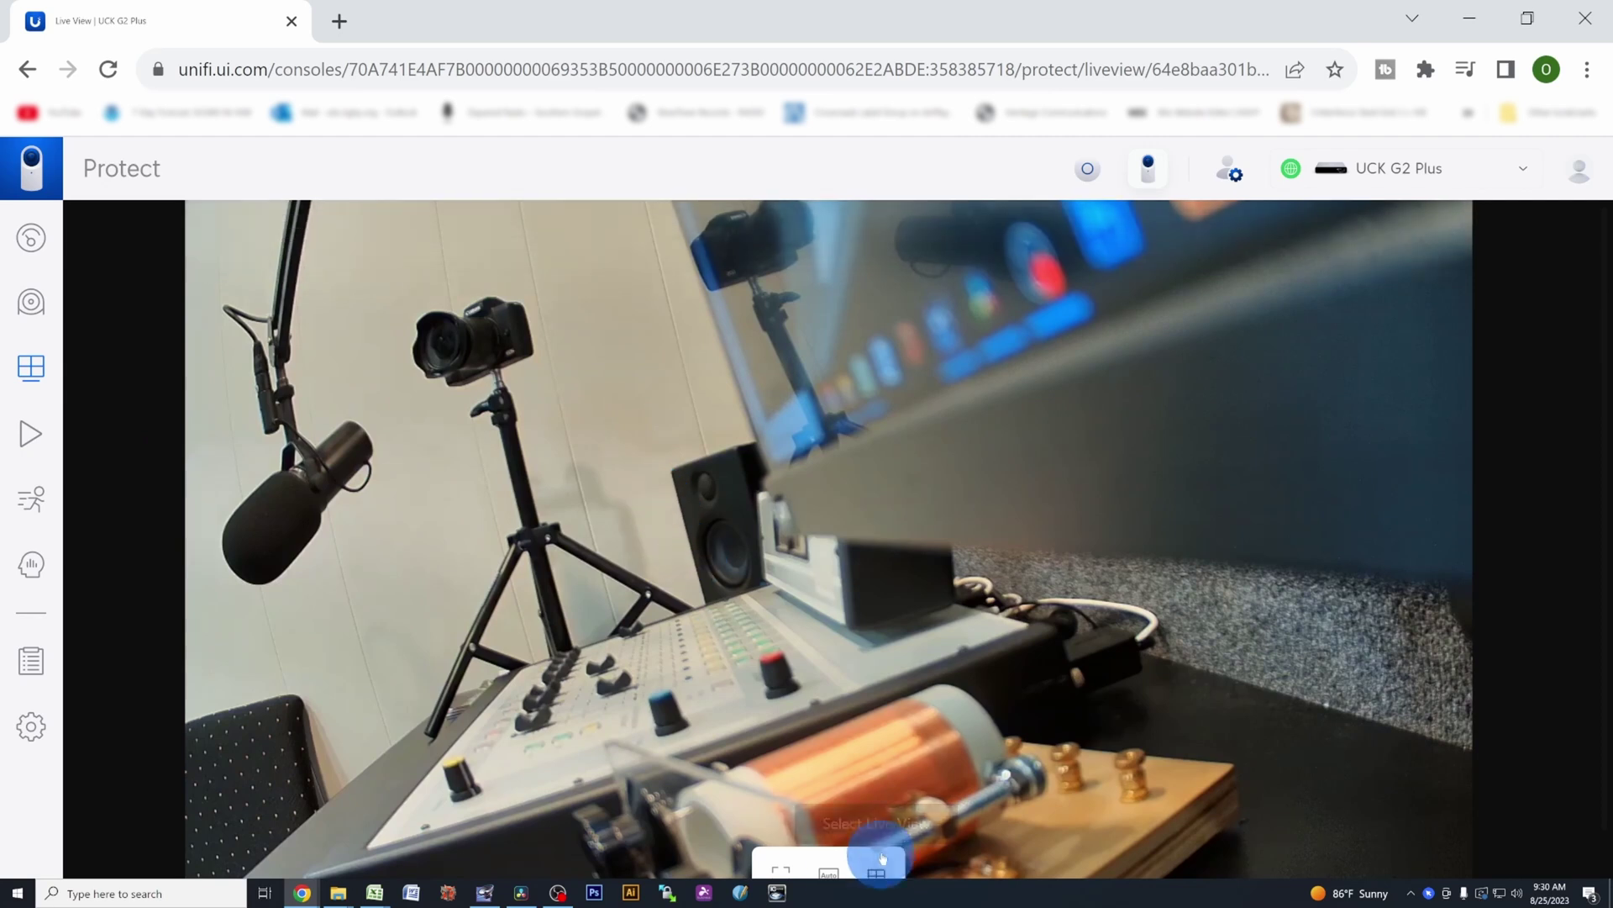
Start a new live view using the Grid layout with 4 Cameras.
{"action": "left_click", "coordinate": [878, 875]}
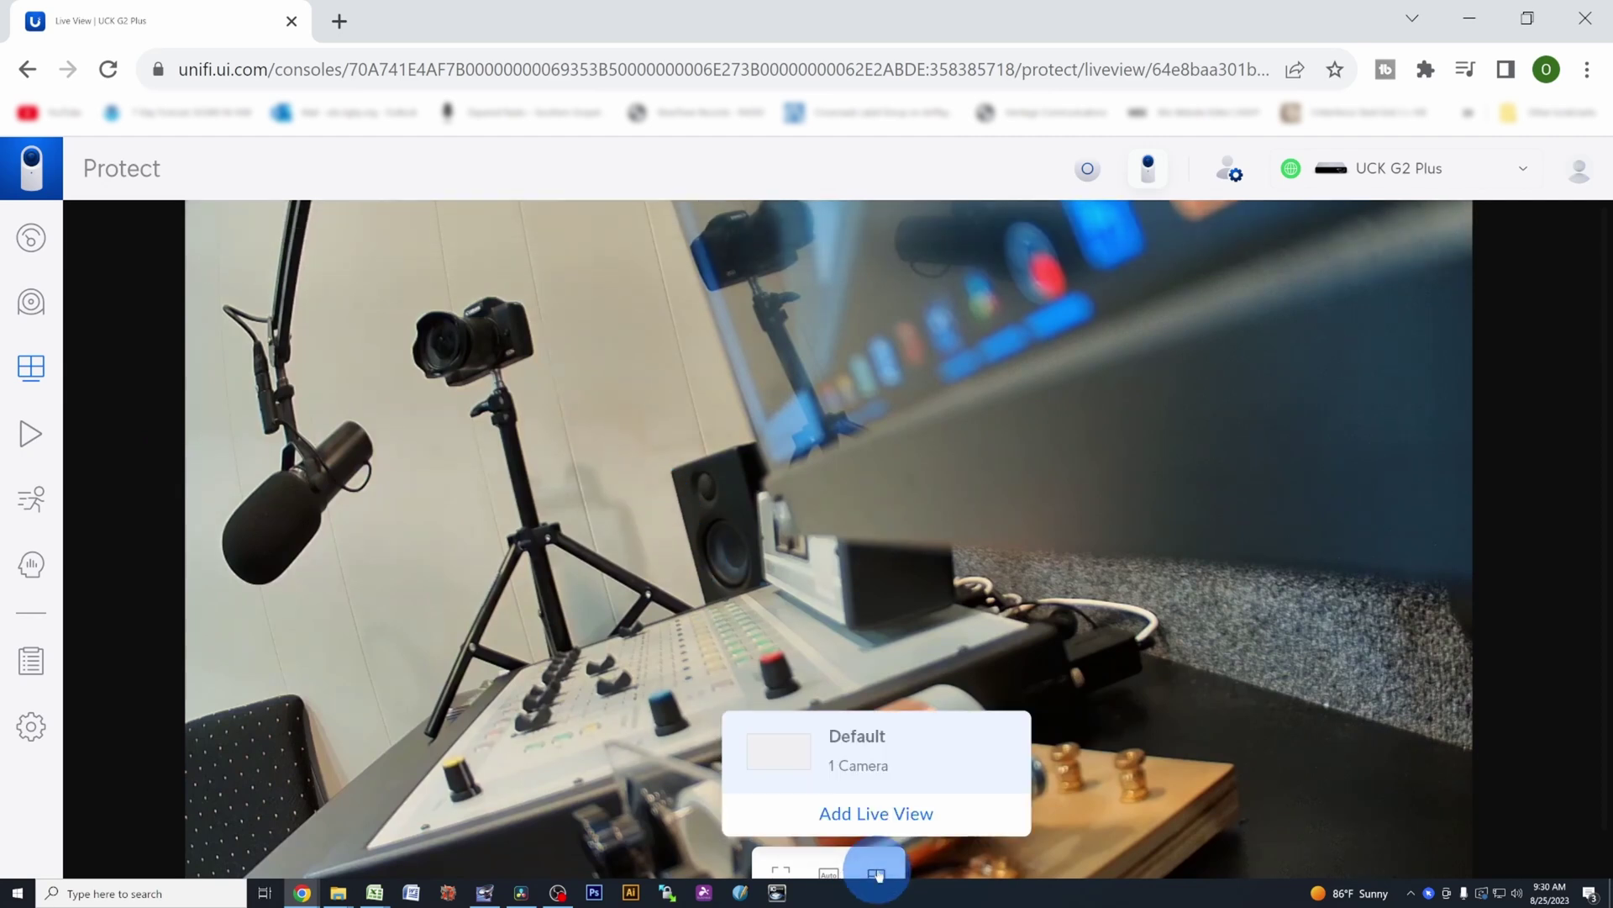
{"action": "left_click", "coordinate": [874, 815]}
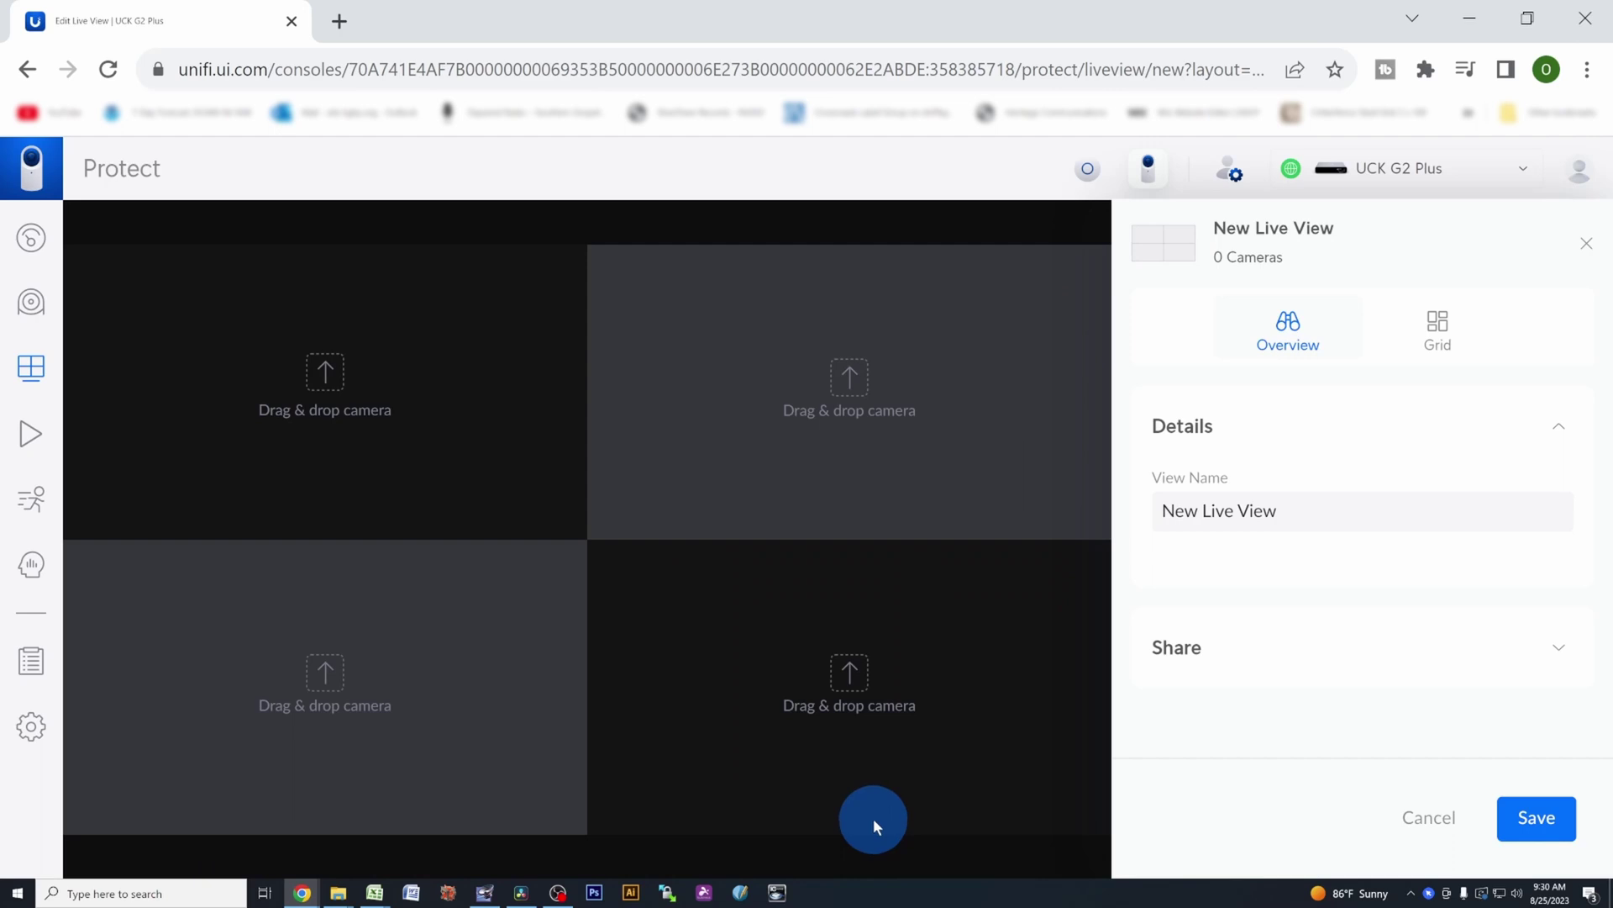
{"action": "left_click", "coordinate": [1431, 338]}
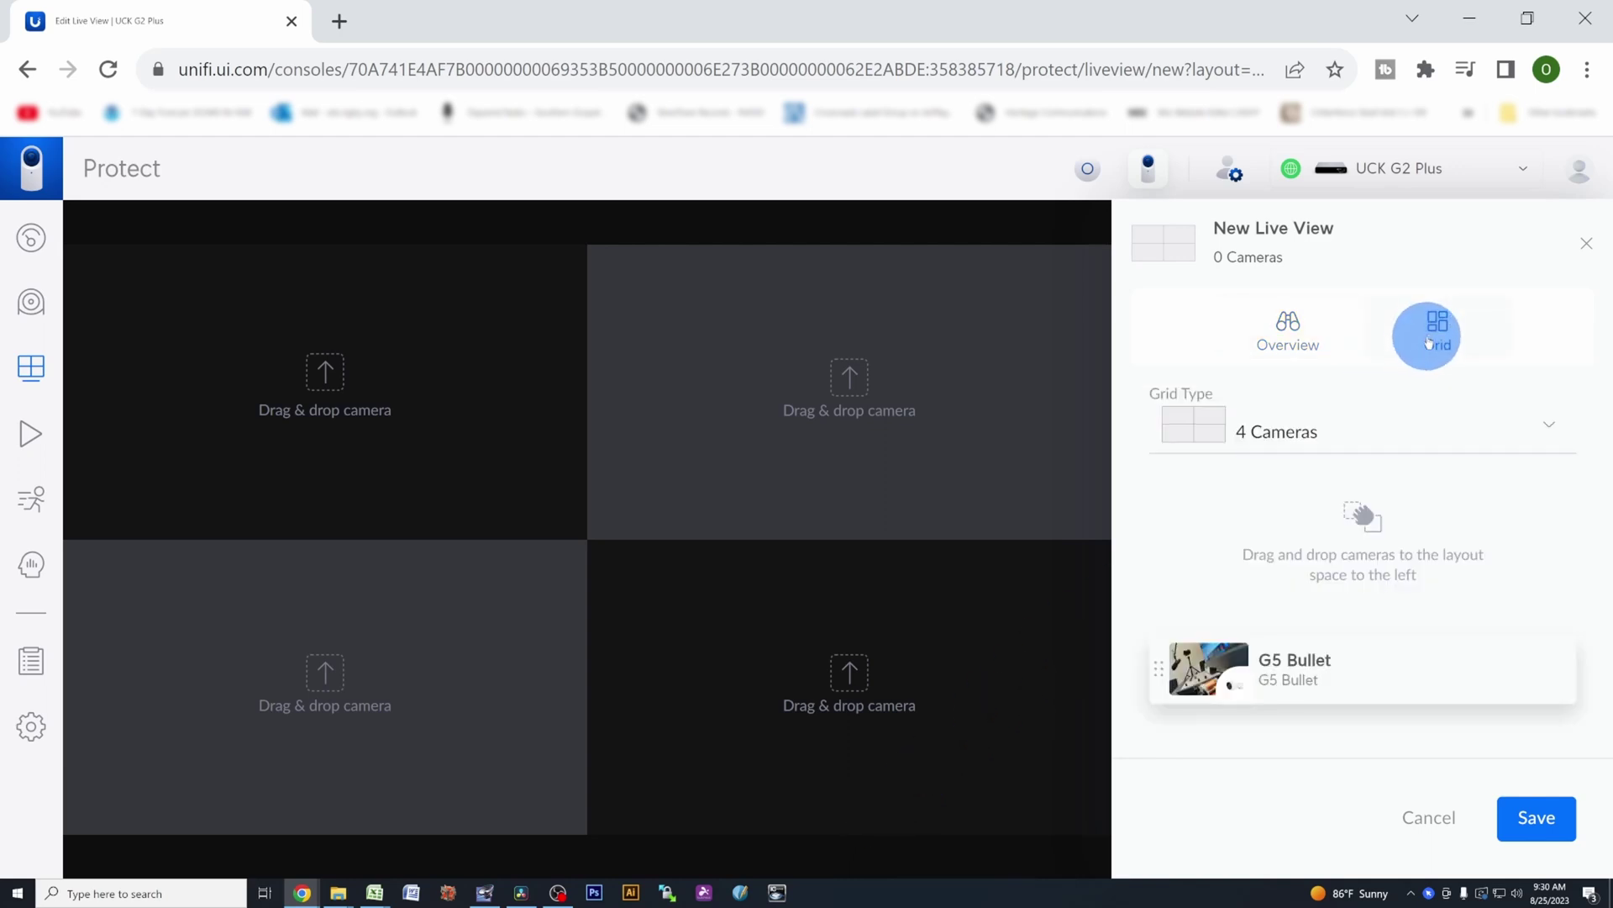
{"action": "left_click", "coordinate": [1417, 433]}
{"action": "scroll", "coordinate": [1372, 617], "scroll_direction": "down", "scroll_amount": 3}
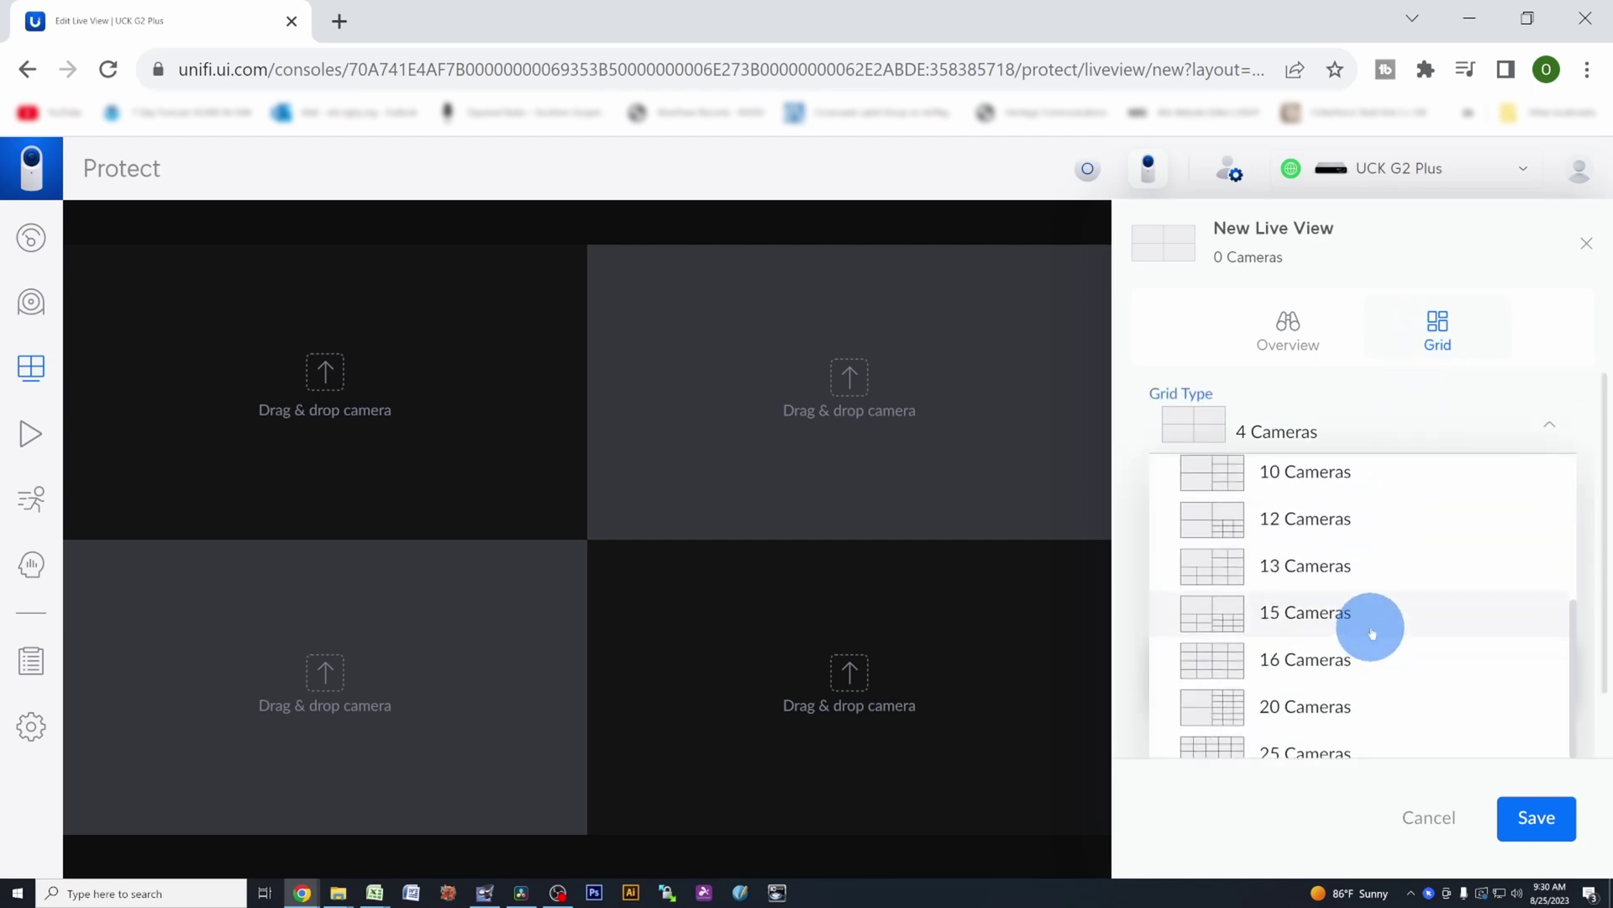
{"action": "scroll", "coordinate": [1345, 681], "scroll_direction": "down", "scroll_amount": 1}
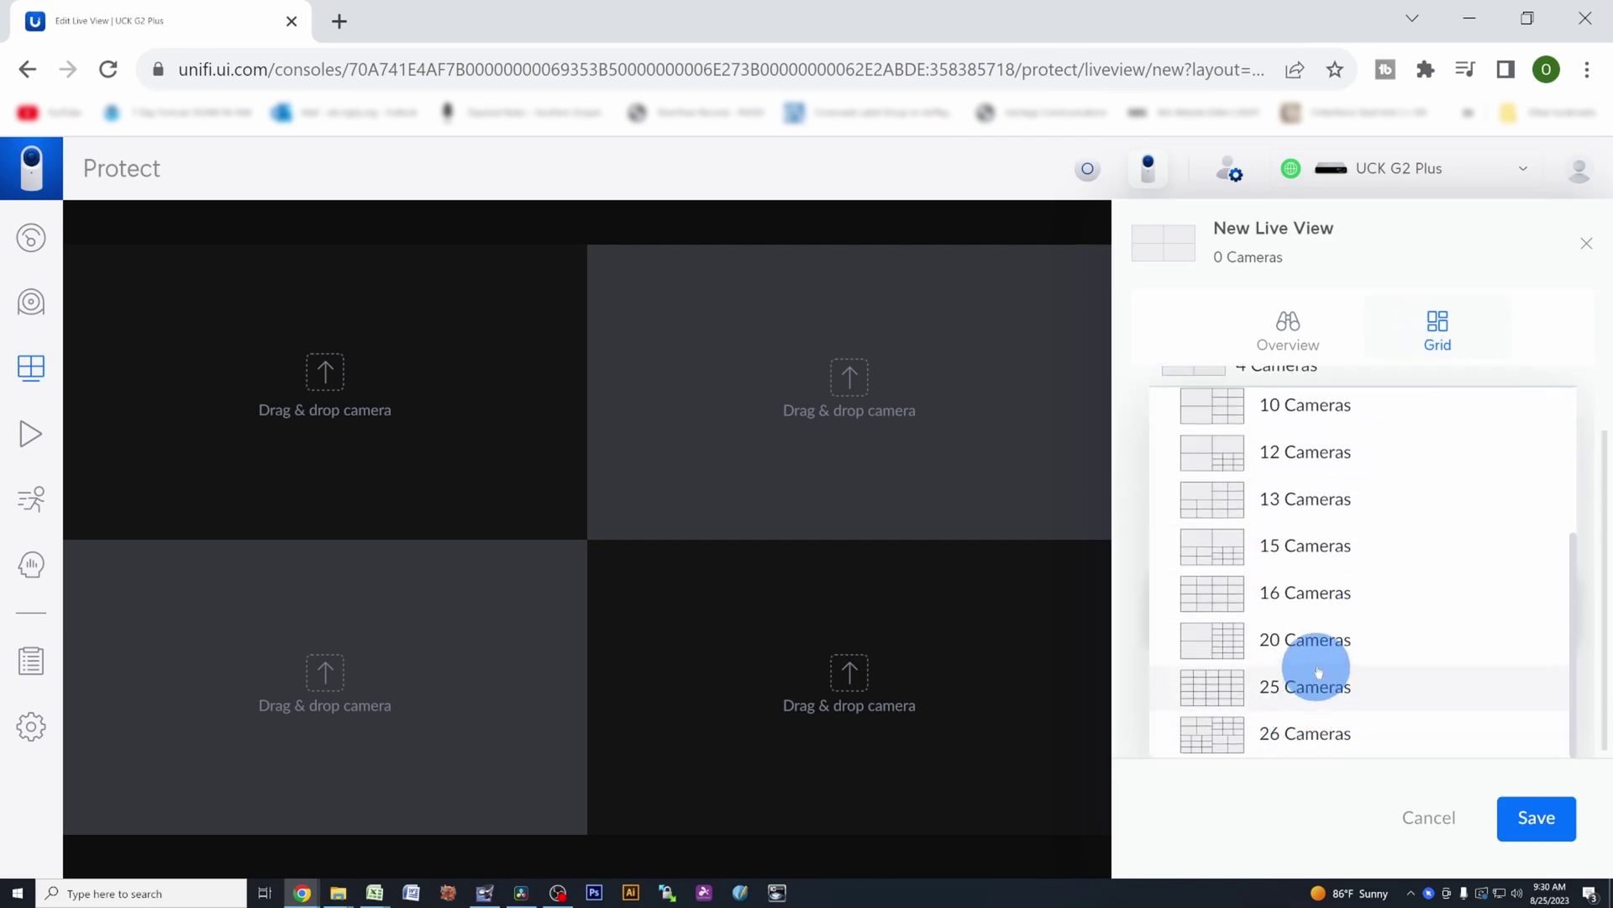
{"action": "scroll", "coordinate": [1319, 664], "scroll_direction": "up", "scroll_amount": 1}
{"action": "scroll", "coordinate": [1340, 588], "scroll_direction": "up", "scroll_amount": 3}
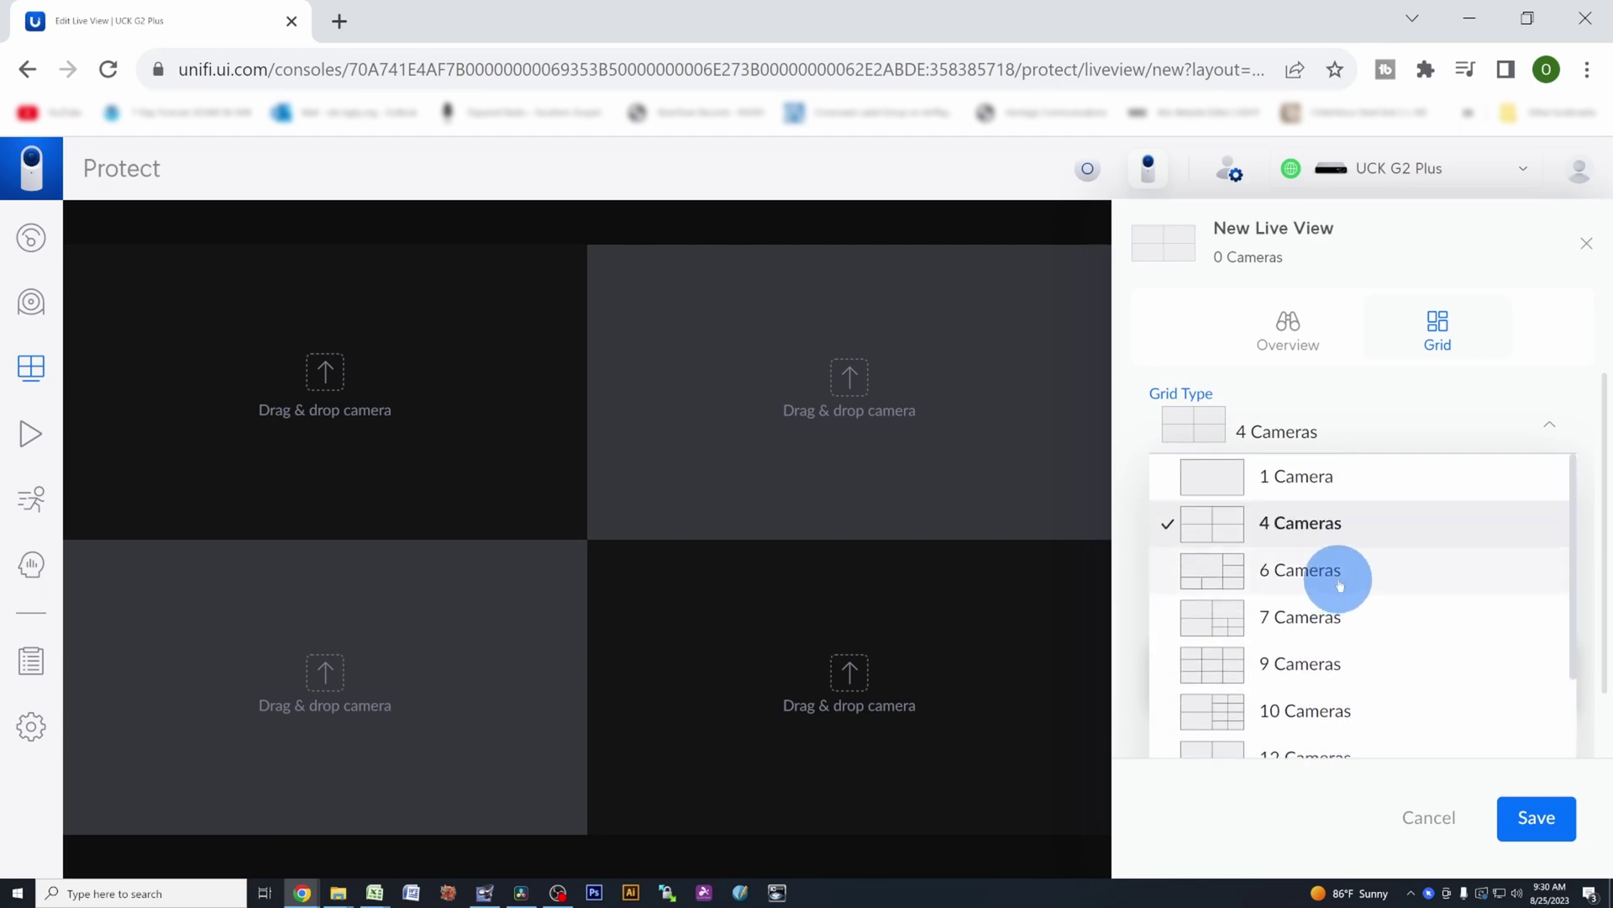
{"action": "left_click", "coordinate": [1329, 525]}
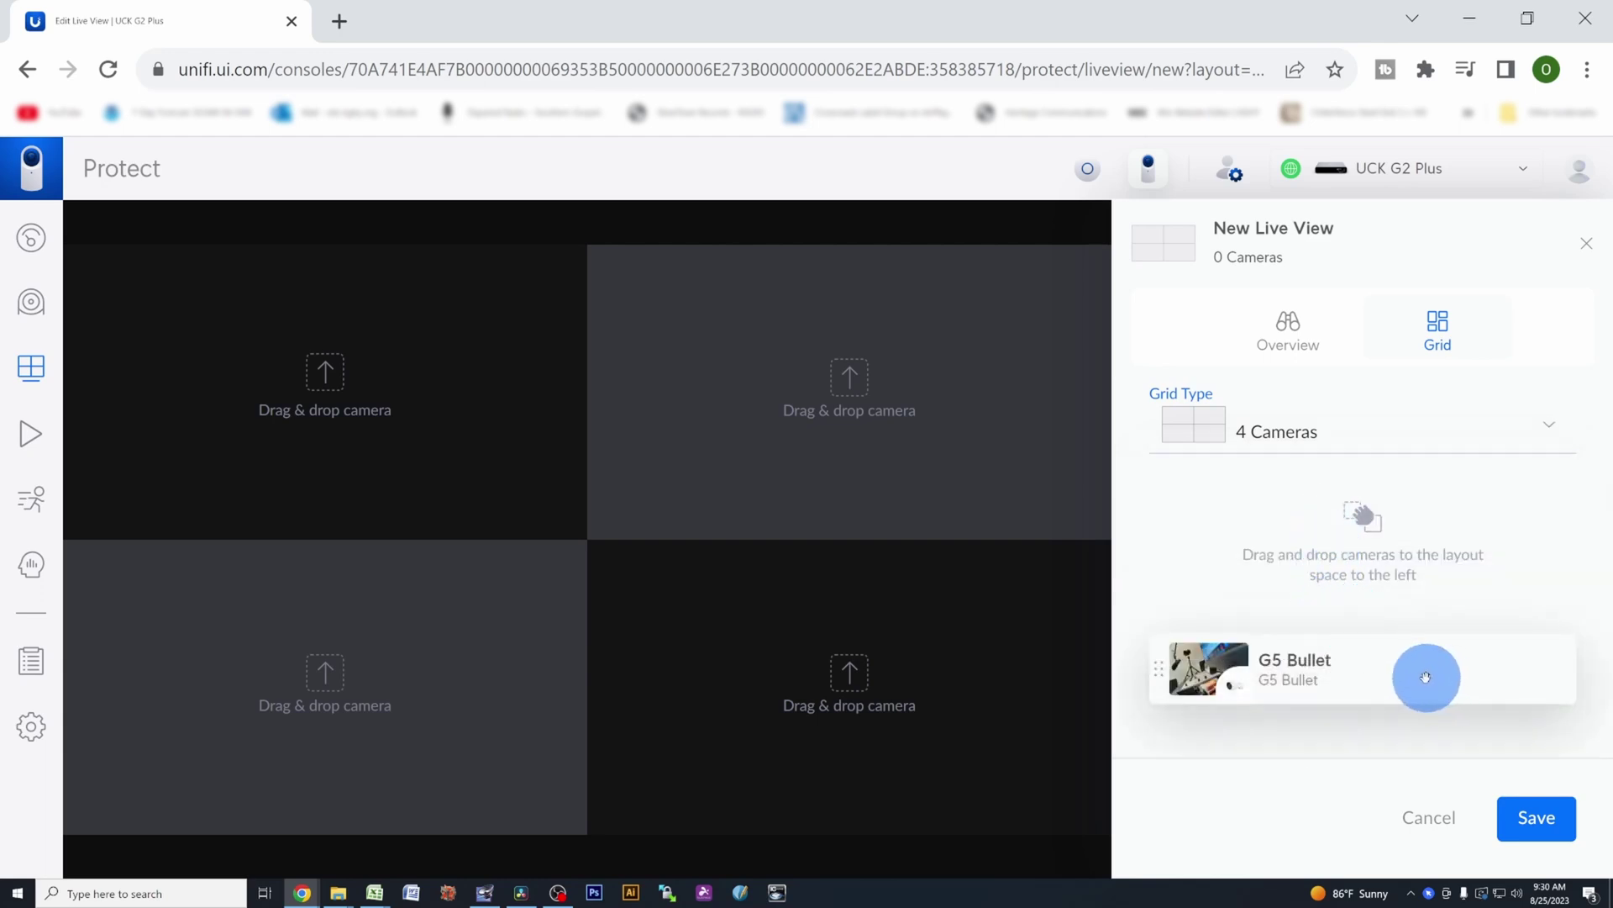
Place the G5 Bullet in all four grid tiles and save the live view.
{"action": "left_click_drag", "start_coordinate": [1267, 665], "coordinate": [897, 684]}
{"action": "left_click_drag", "start_coordinate": [1235, 659], "coordinate": [460, 406]}
{"action": "left_click_drag", "start_coordinate": [1177, 649], "coordinate": [1176, 648]}
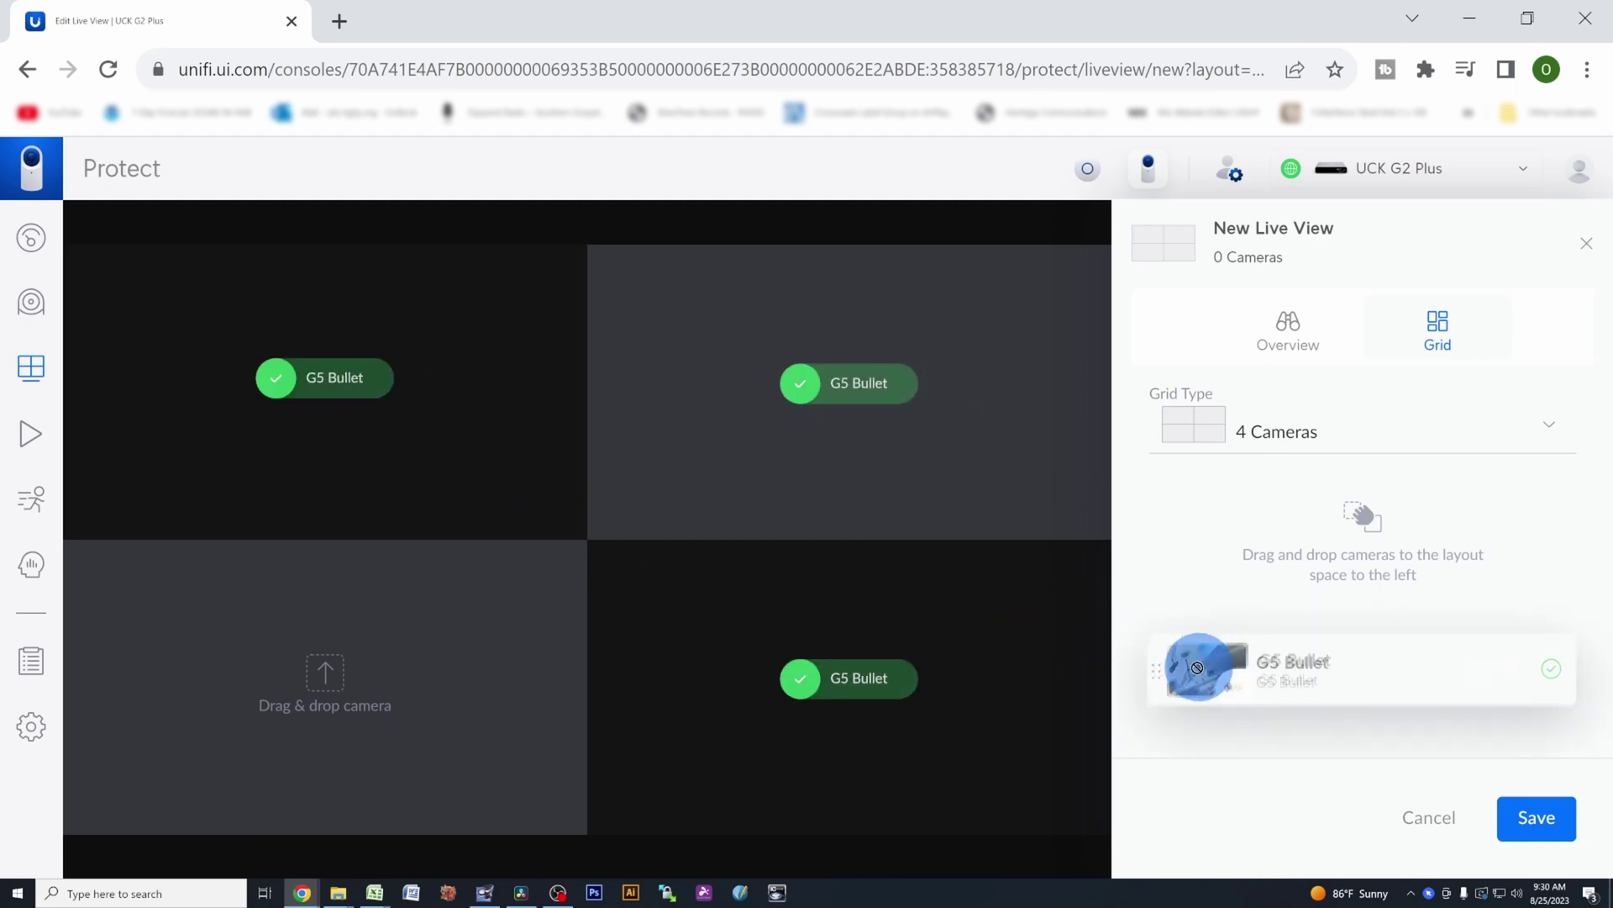
{"action": "left_click_drag", "start_coordinate": [1186, 669], "coordinate": [414, 673]}
{"action": "left_click", "coordinate": [1513, 802]}
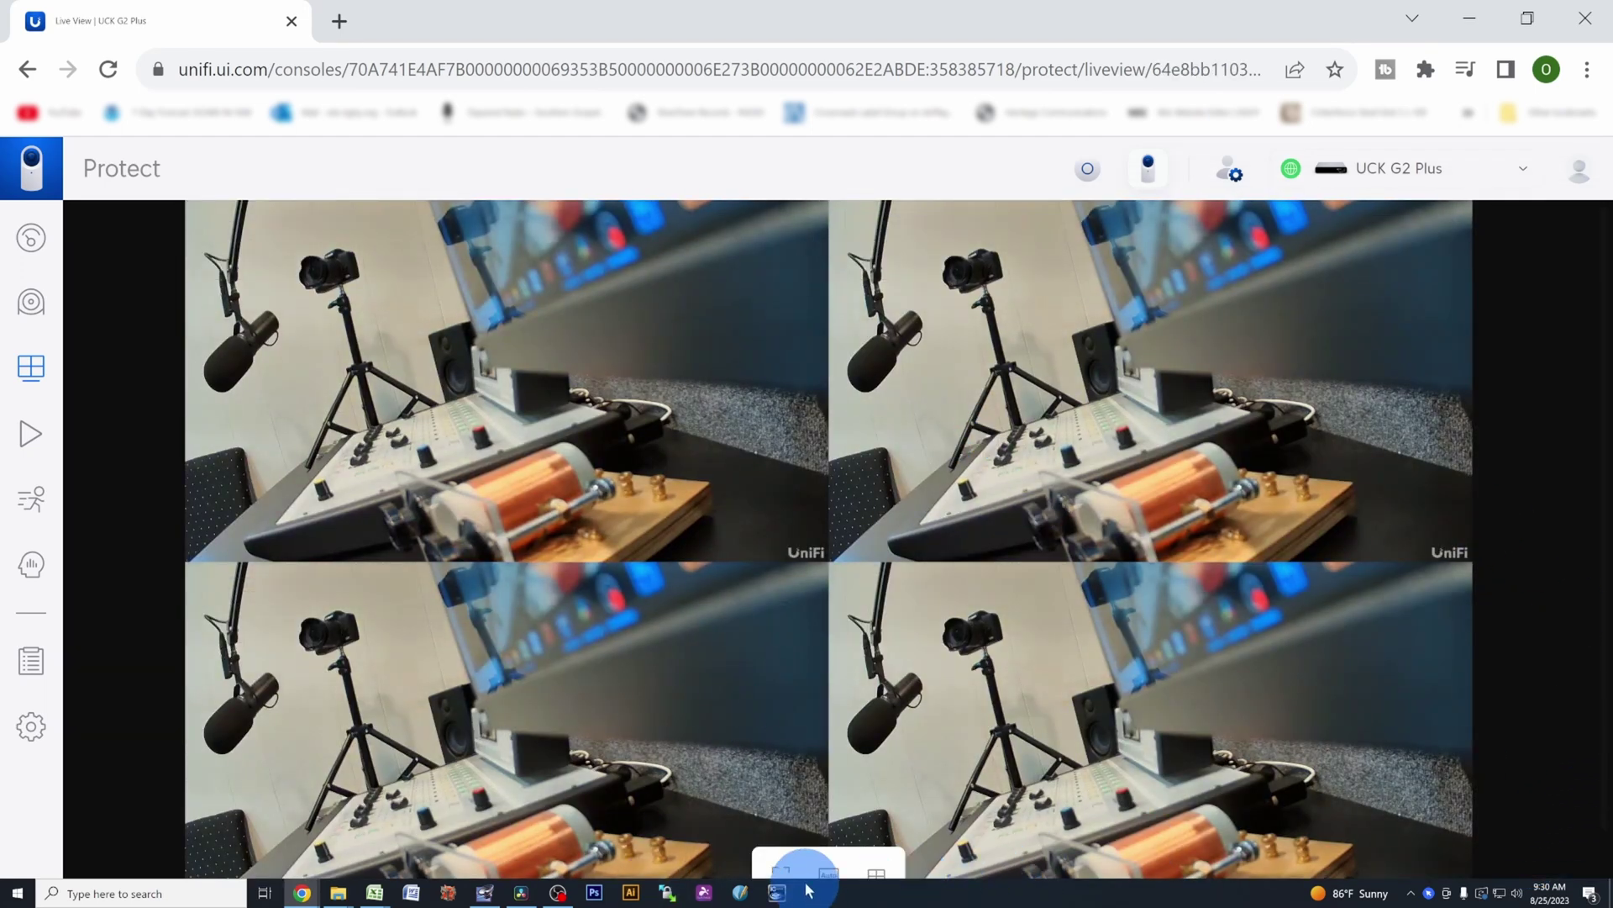
{"action": "left_click", "coordinate": [783, 872]}
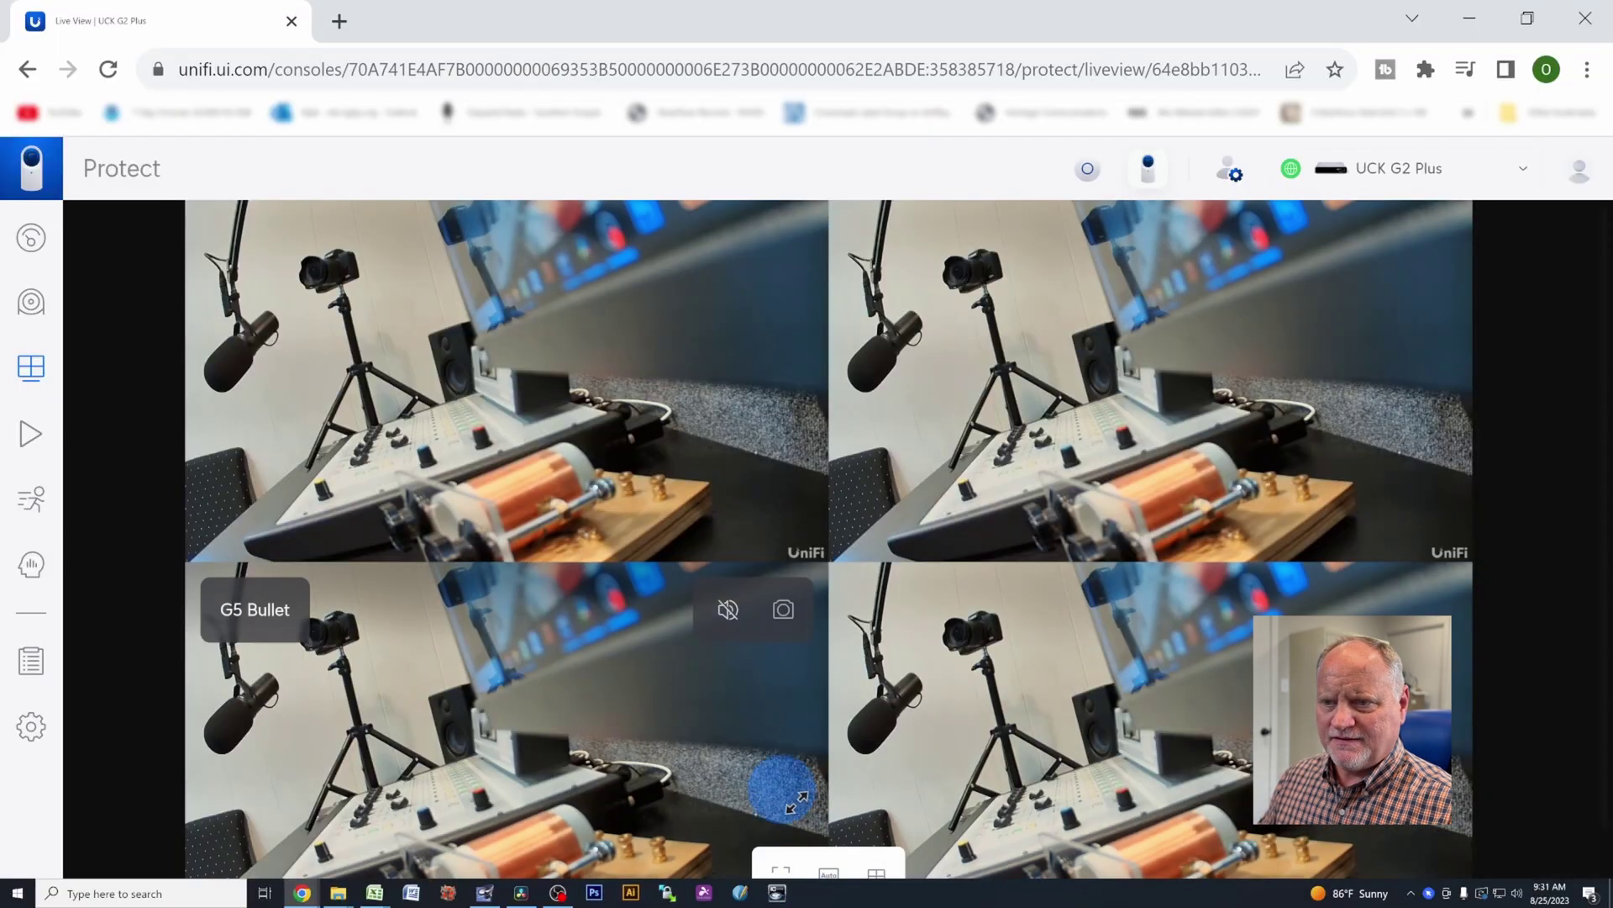
{"action": "left_click", "coordinate": [970, 810]}
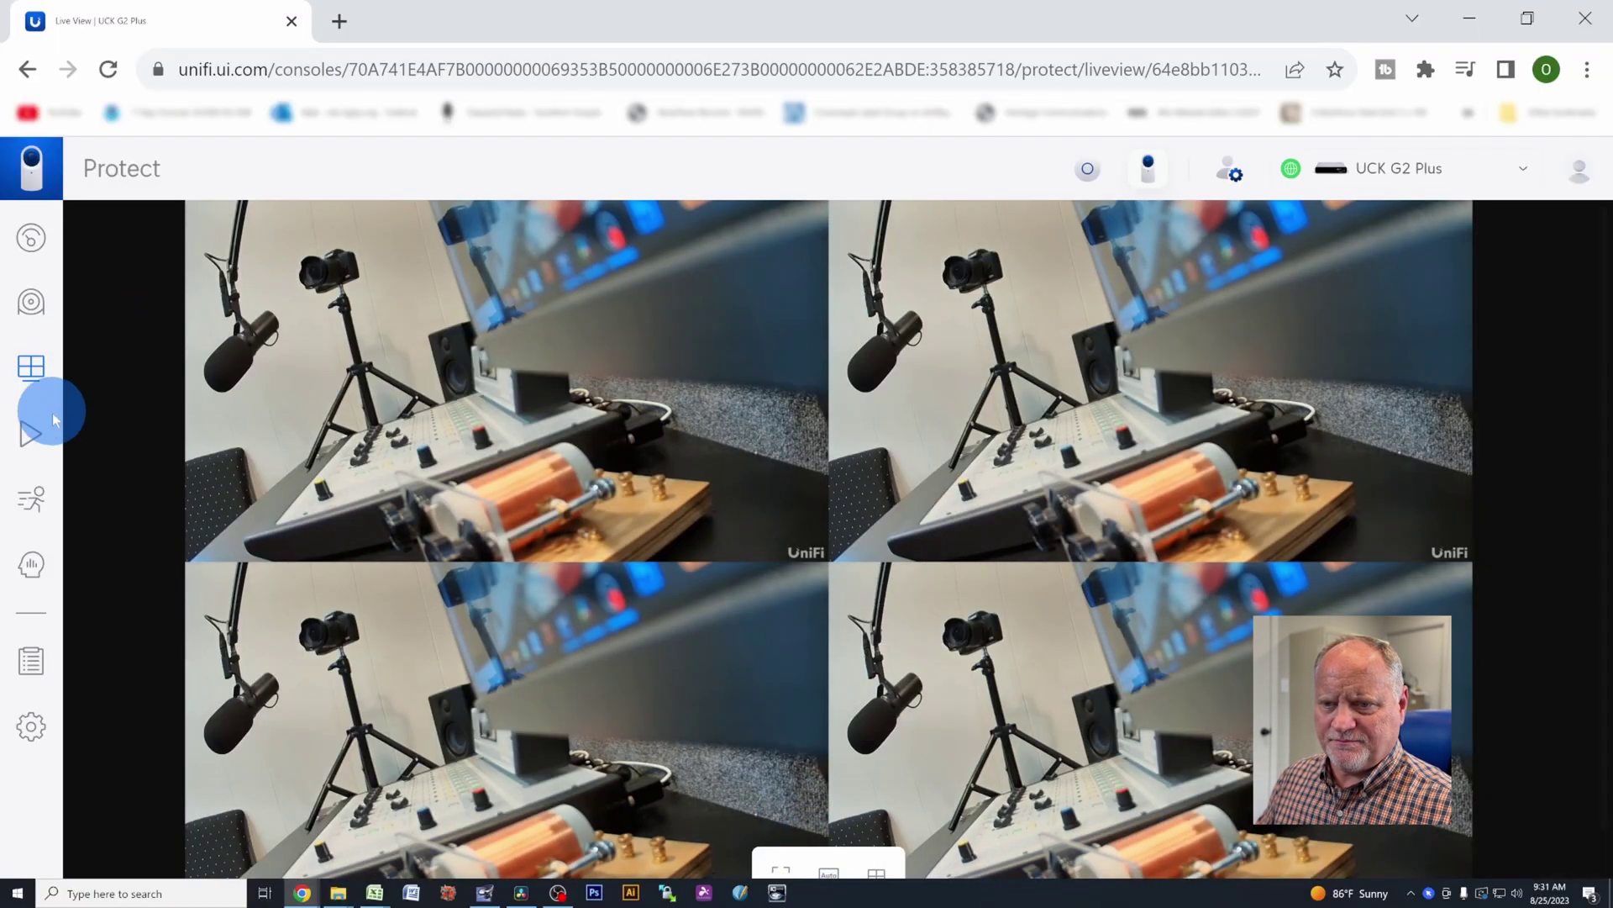
Review the G5 Bullet playback timeline, then list its 9:29 and 9:30 AM detections.
{"action": "left_click", "coordinate": [31, 432]}
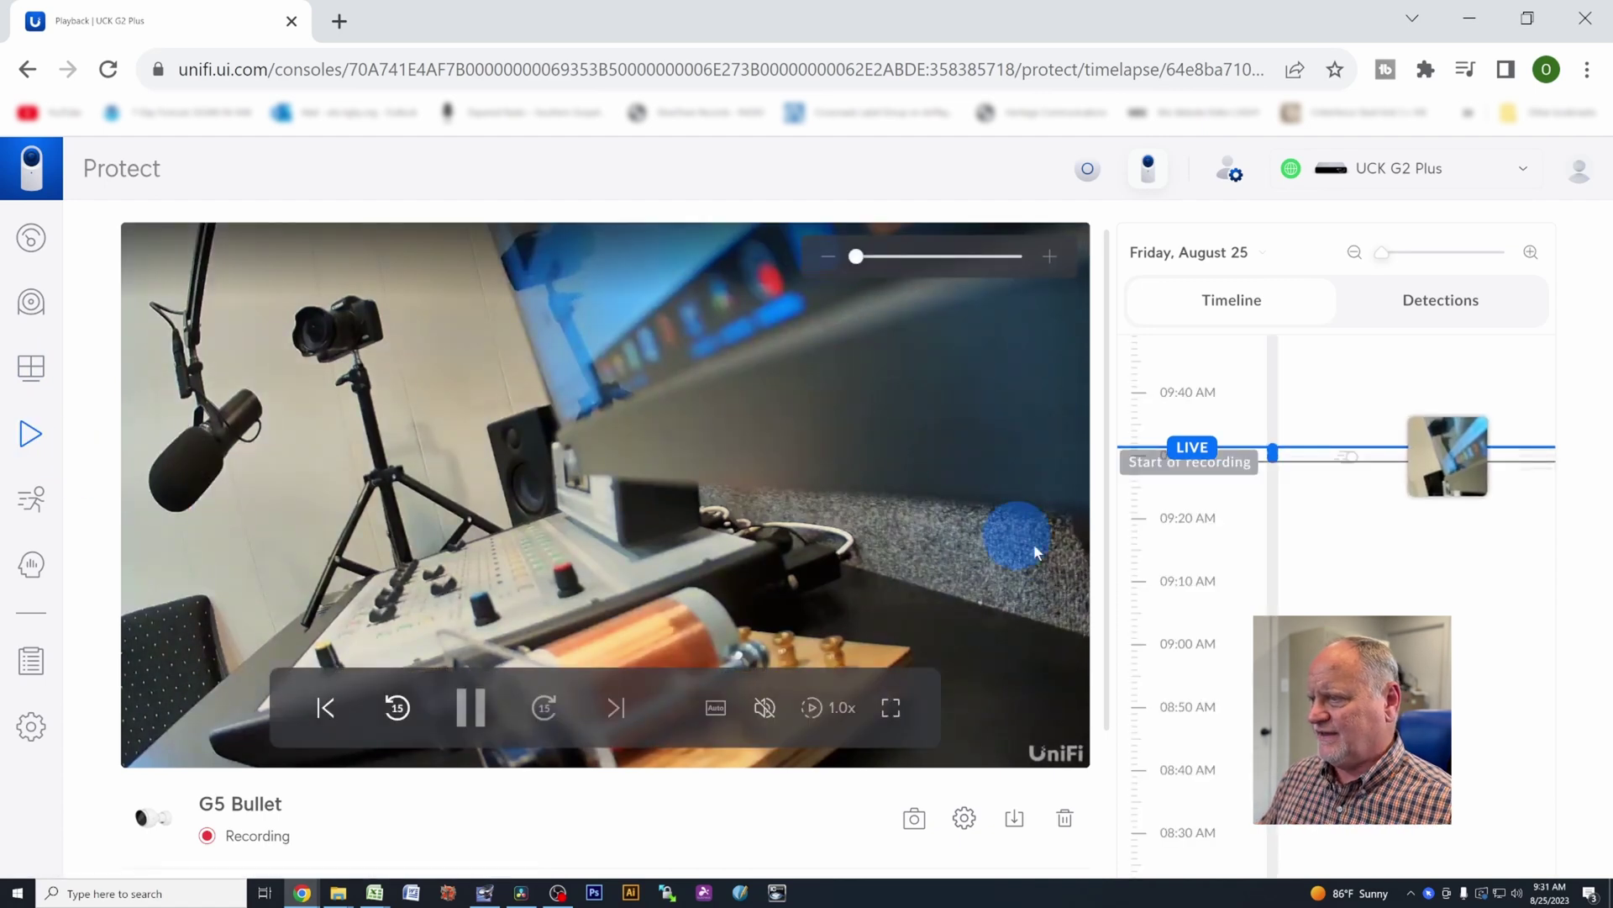
{"action": "scroll", "coordinate": [1339, 609], "scroll_direction": "down", "scroll_amount": 1}
{"action": "scroll", "coordinate": [1340, 609], "scroll_direction": "up", "scroll_amount": 1}
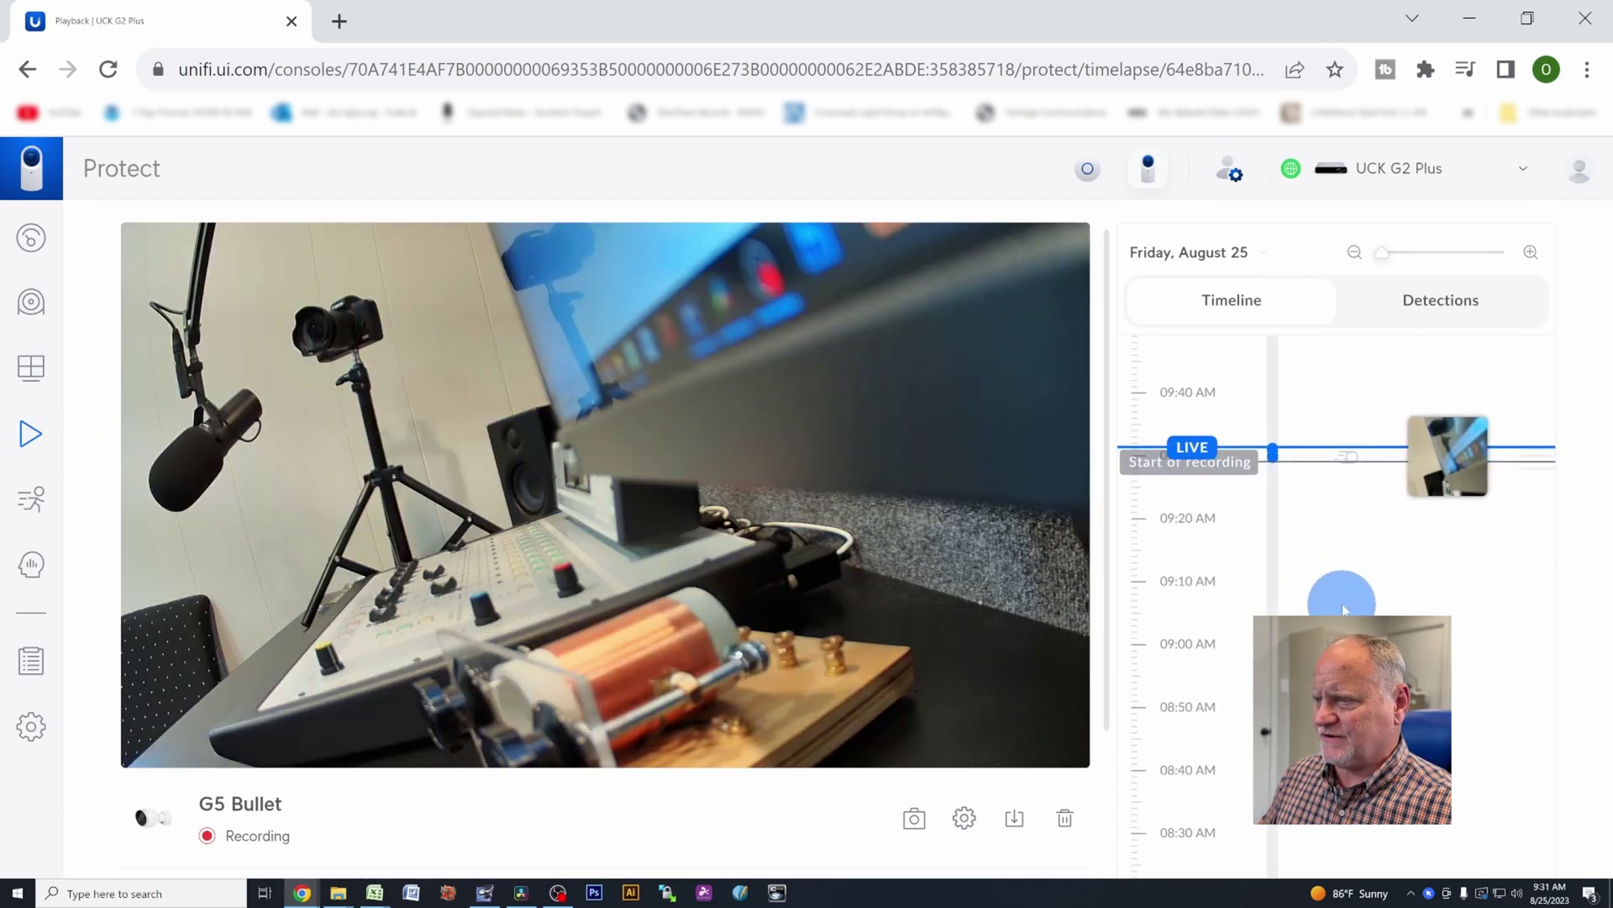
{"action": "scroll", "coordinate": [1362, 587], "scroll_direction": "down", "scroll_amount": 1}
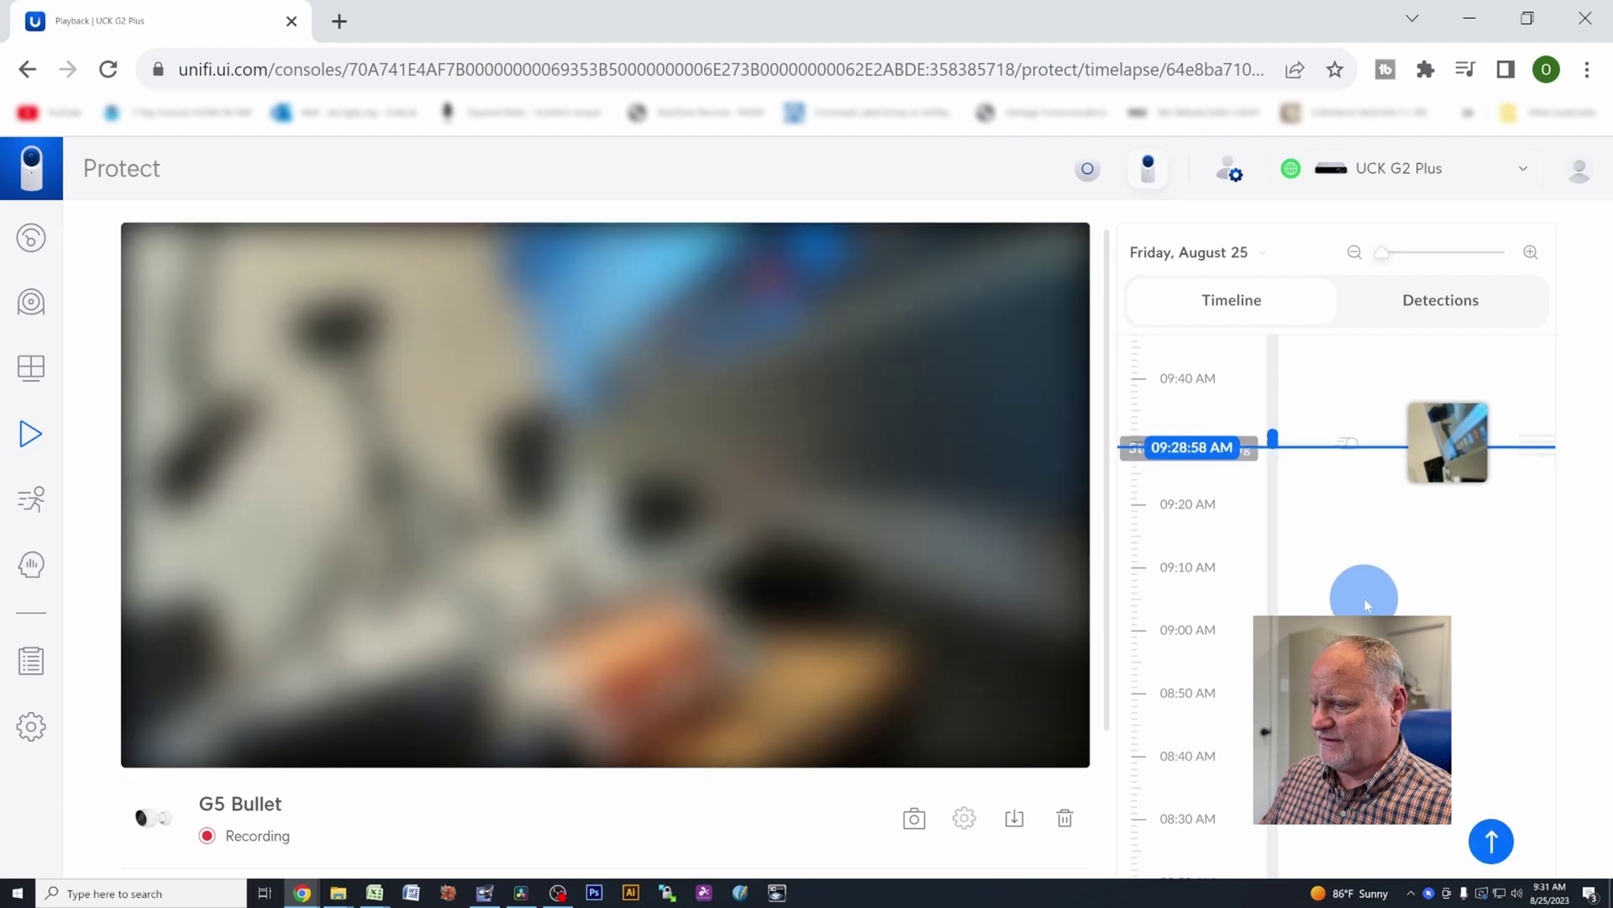
{"action": "scroll", "coordinate": [1364, 599], "scroll_direction": "up", "scroll_amount": 1}
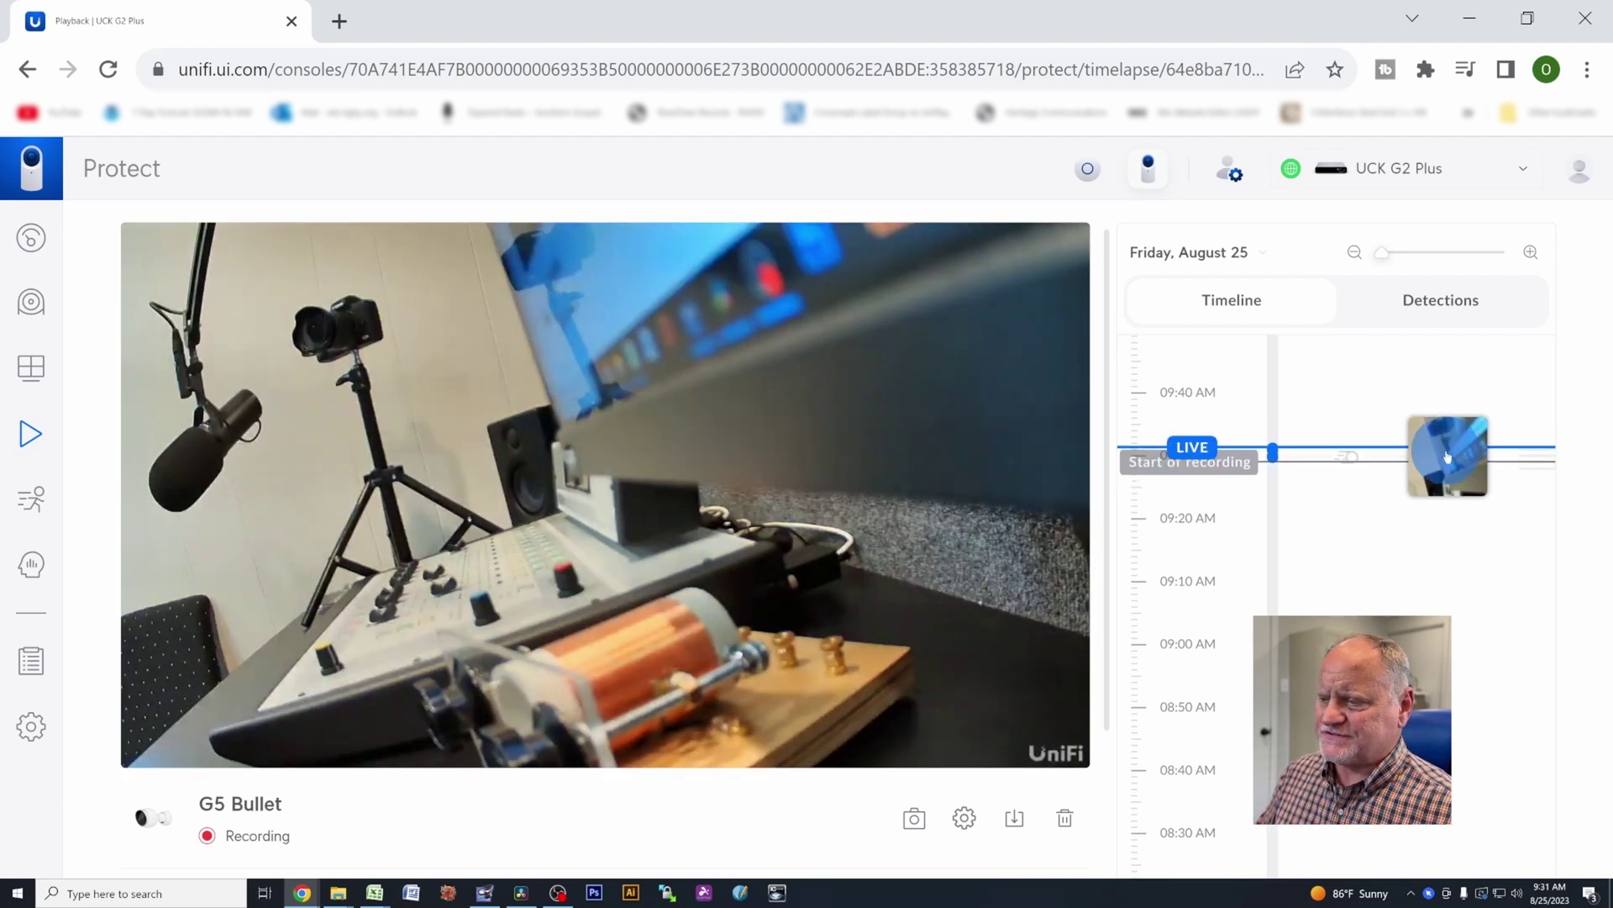
{"action": "scroll", "coordinate": [1448, 457], "scroll_direction": "down", "scroll_amount": 1}
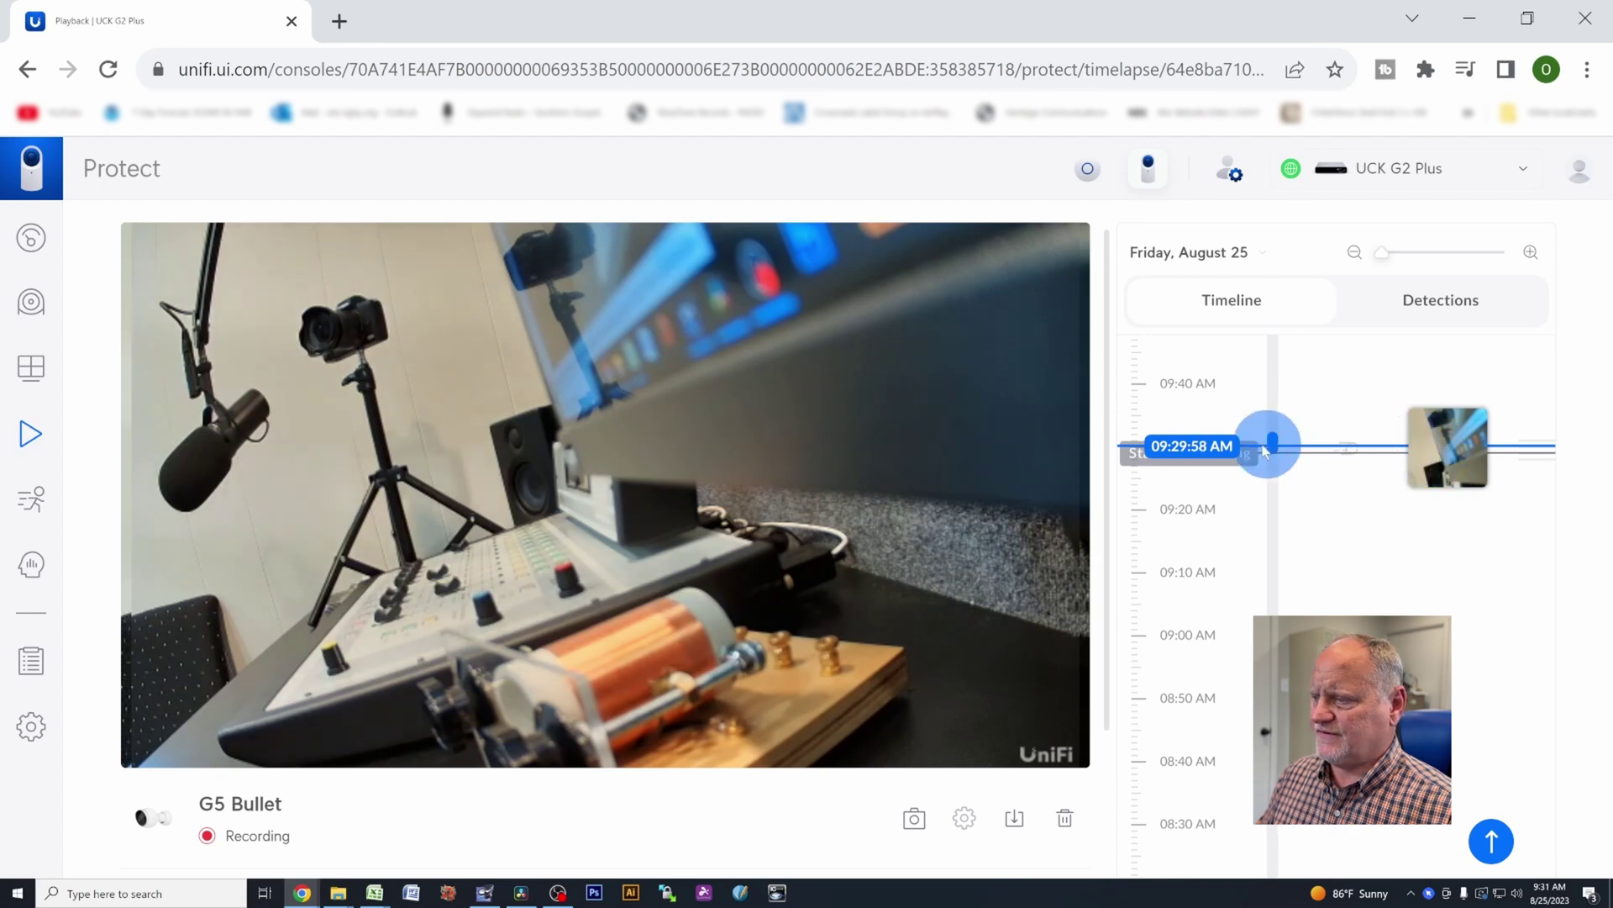
{"action": "scroll", "coordinate": [1431, 456], "scroll_direction": "up", "scroll_amount": 2}
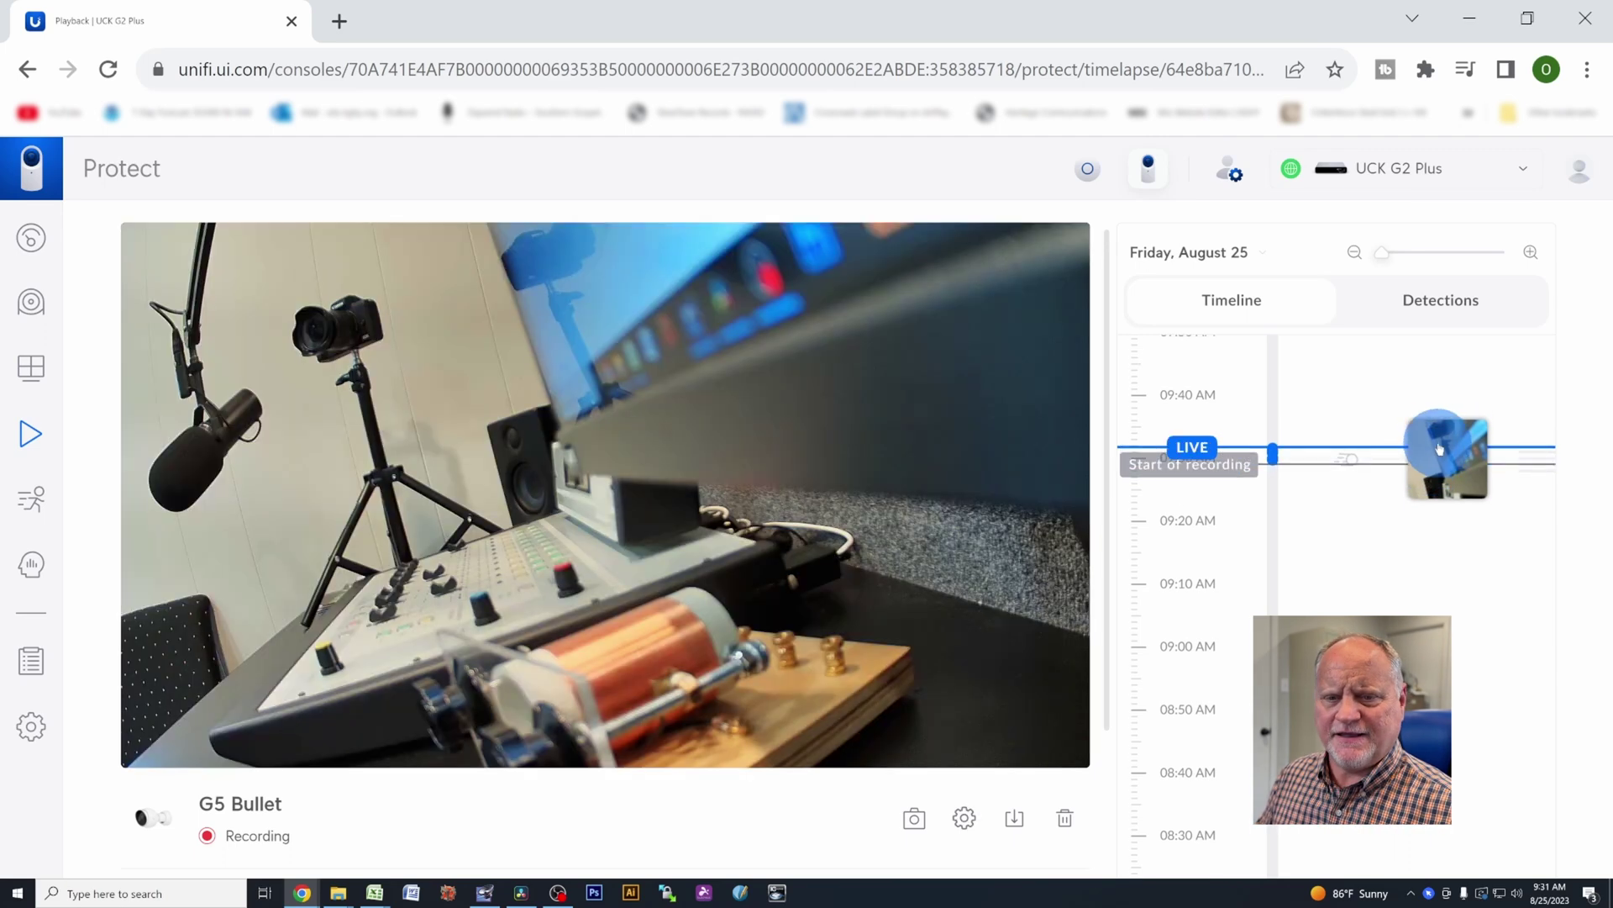
{"action": "scroll", "coordinate": [1439, 454], "scroll_direction": "down", "scroll_amount": 2}
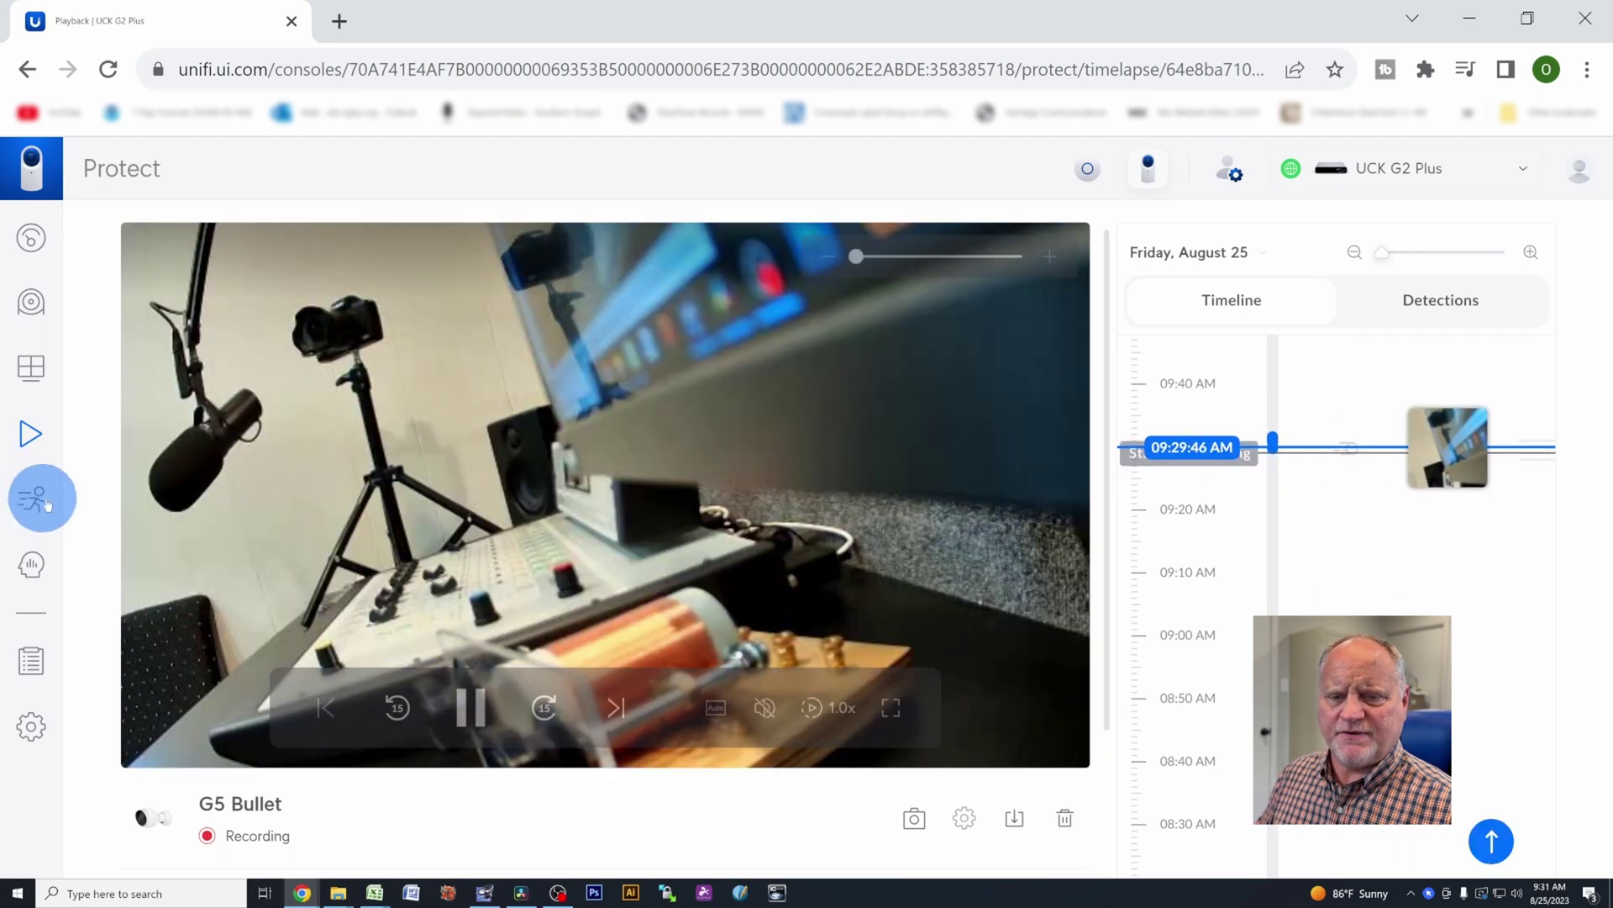
{"action": "left_click", "coordinate": [35, 501]}
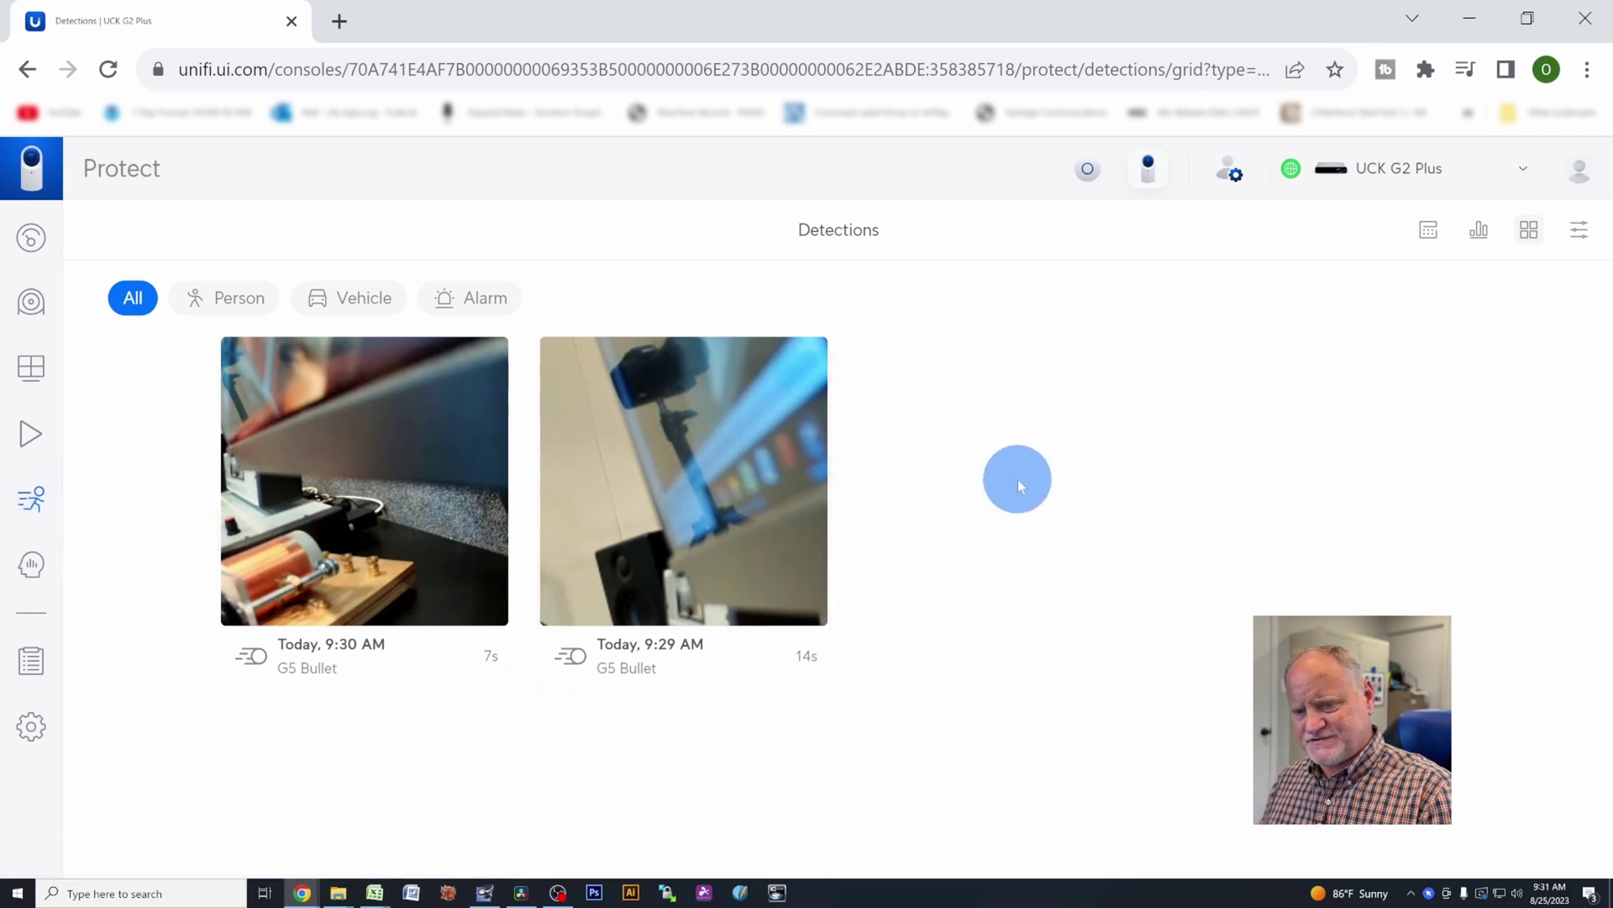
{"action": "mouse_move", "coordinate": [654, 536]}
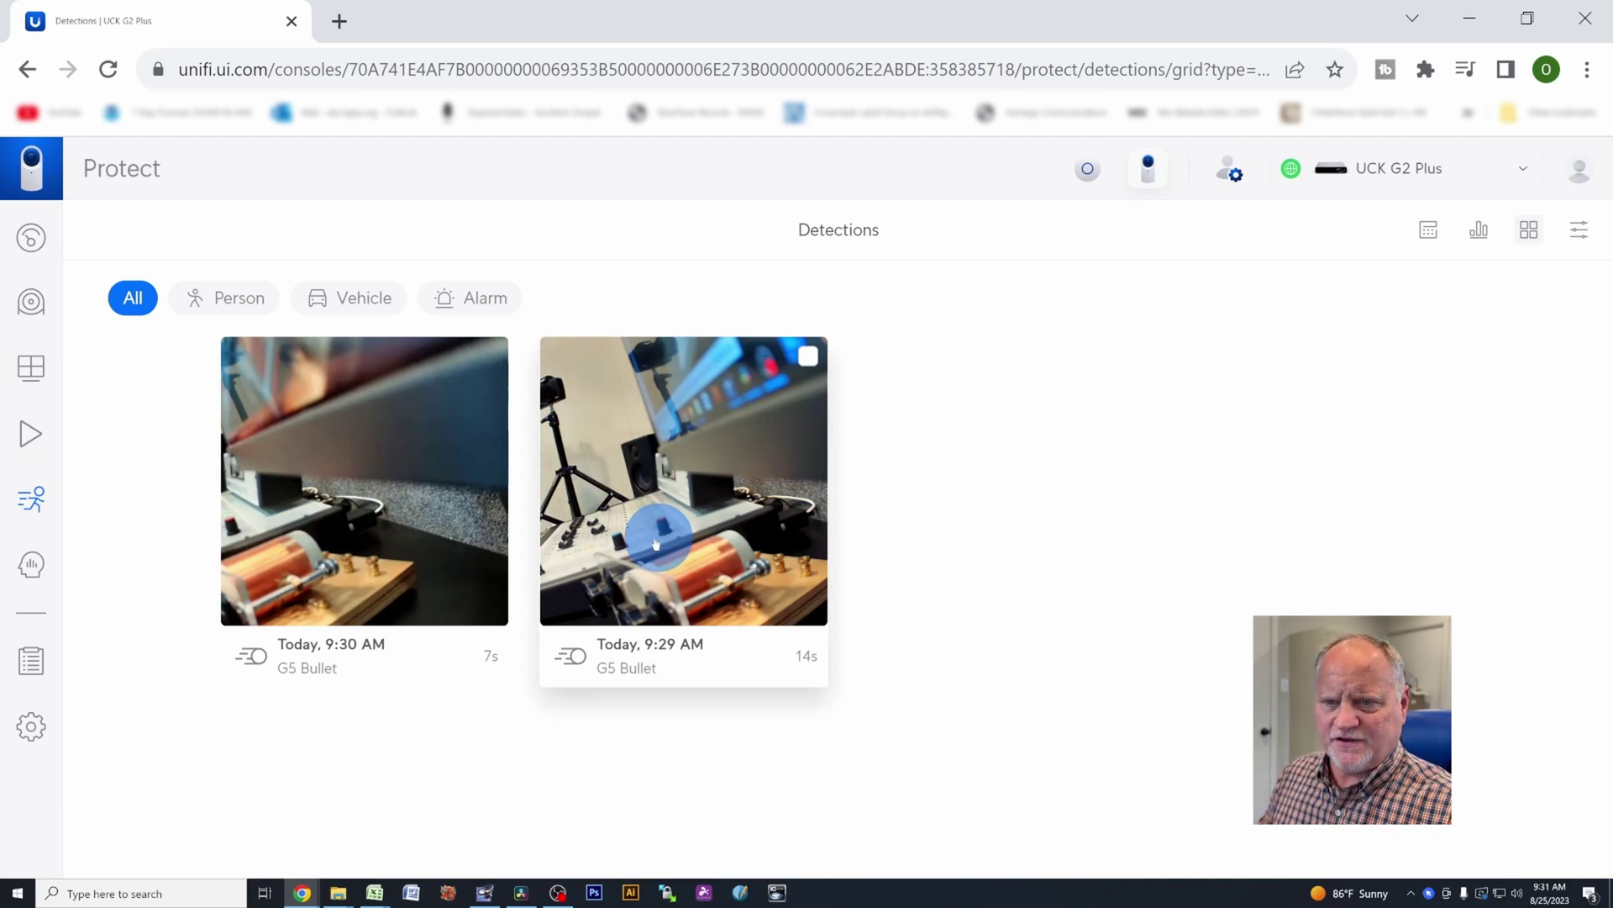
{"action": "mouse_move", "coordinate": [398, 548]}
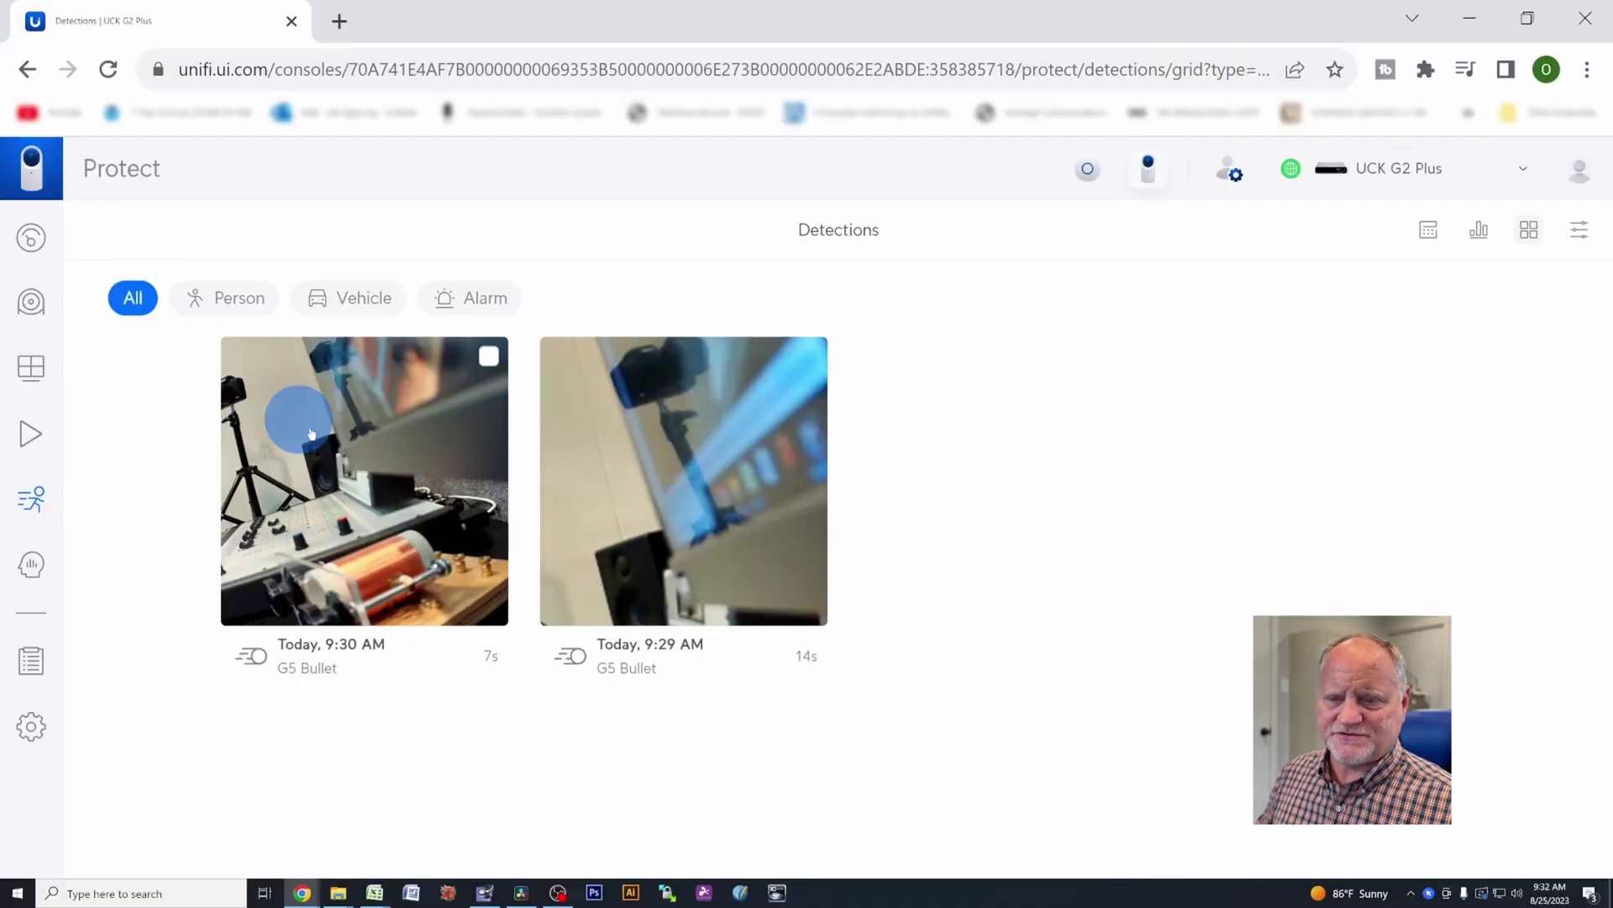
{"action": "left_click", "coordinate": [398, 517]}
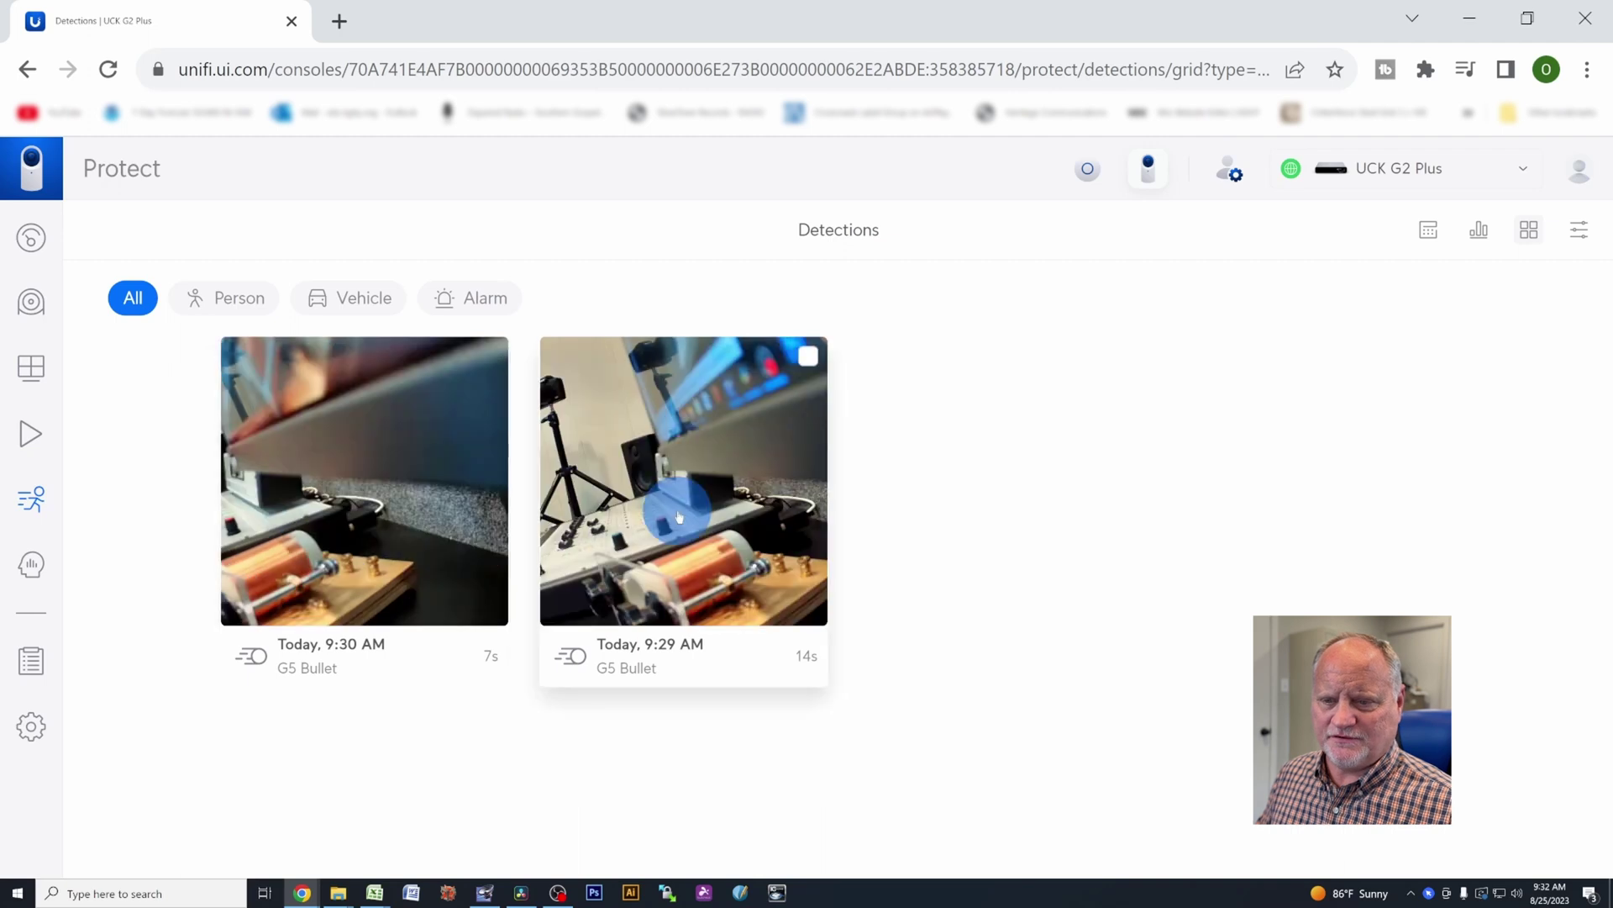
{"action": "left_click", "coordinate": [681, 516]}
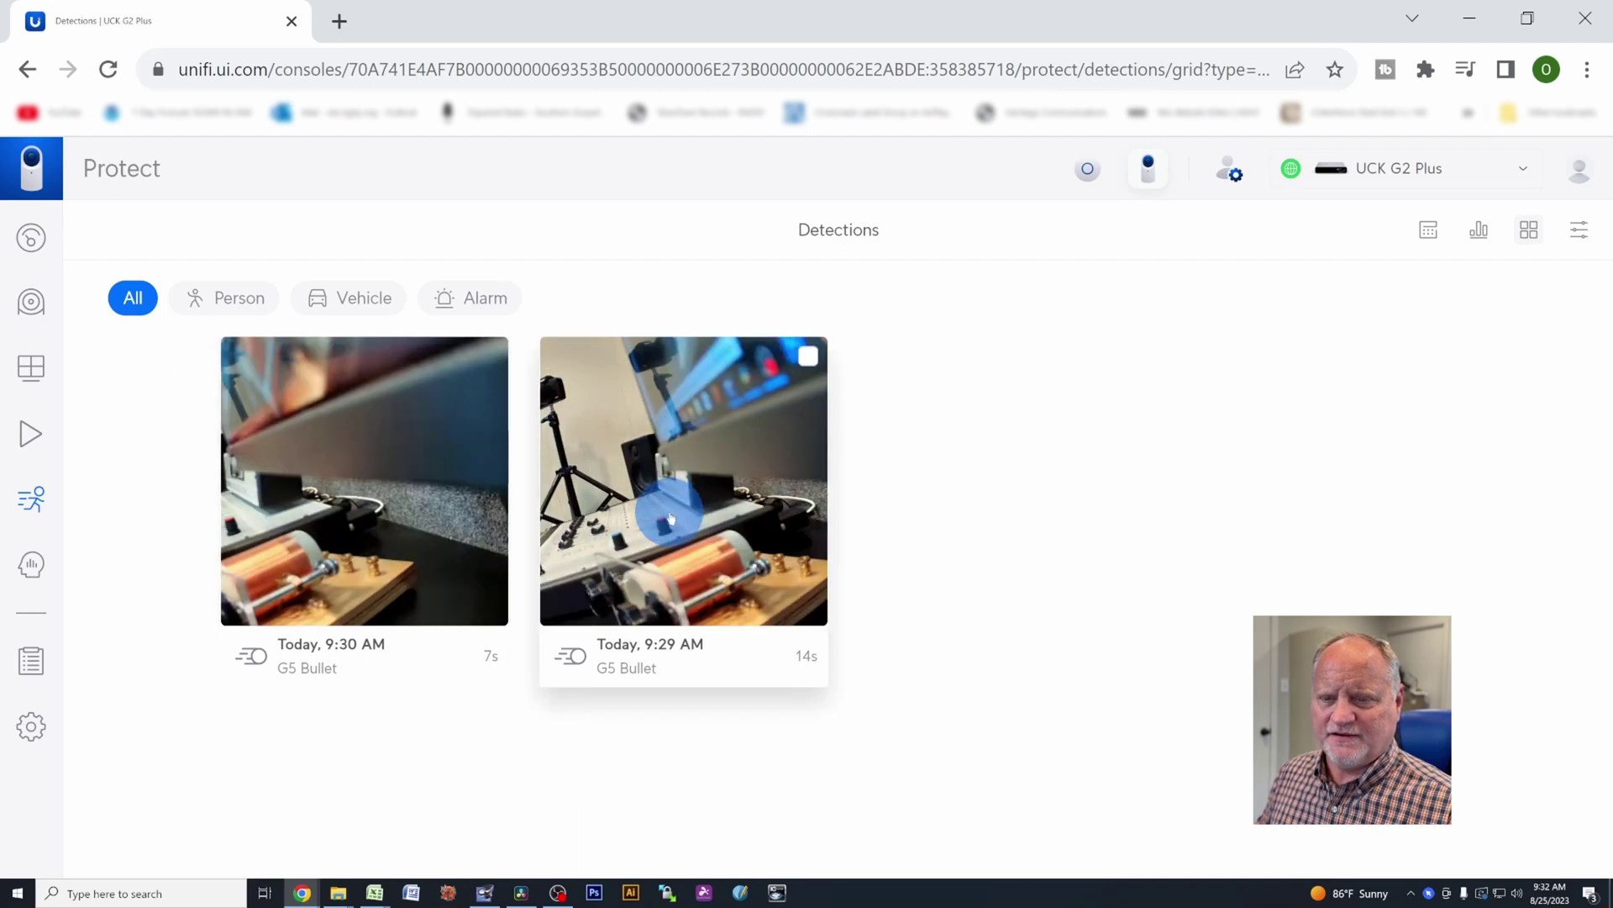
{"action": "left_click", "coordinate": [428, 466]}
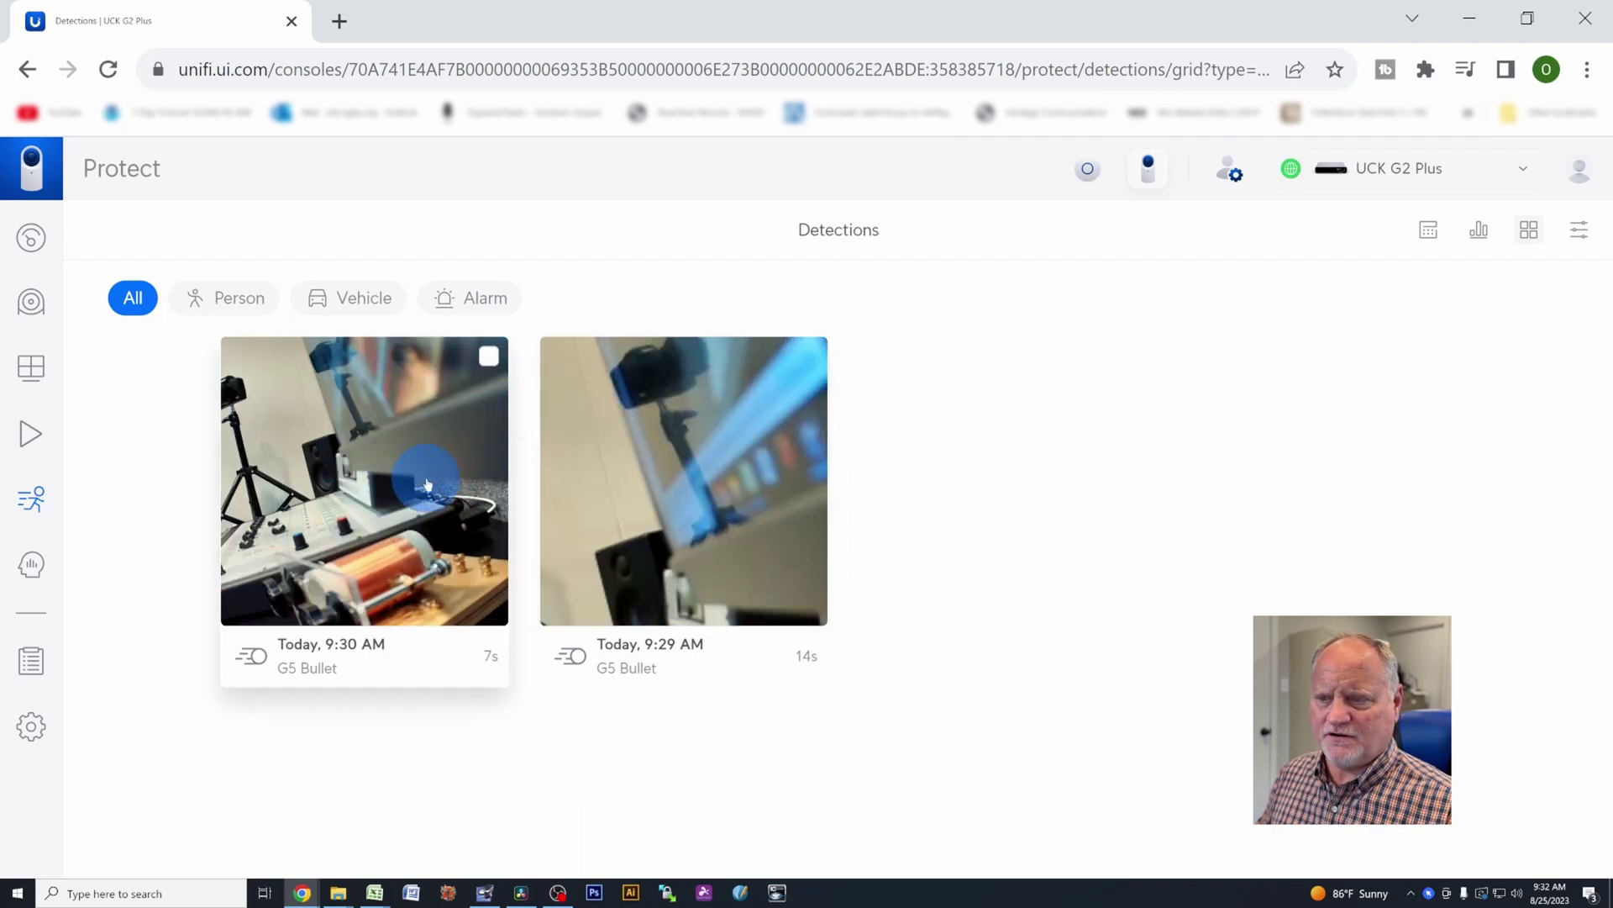
{"action": "mouse_move", "coordinate": [624, 480]}
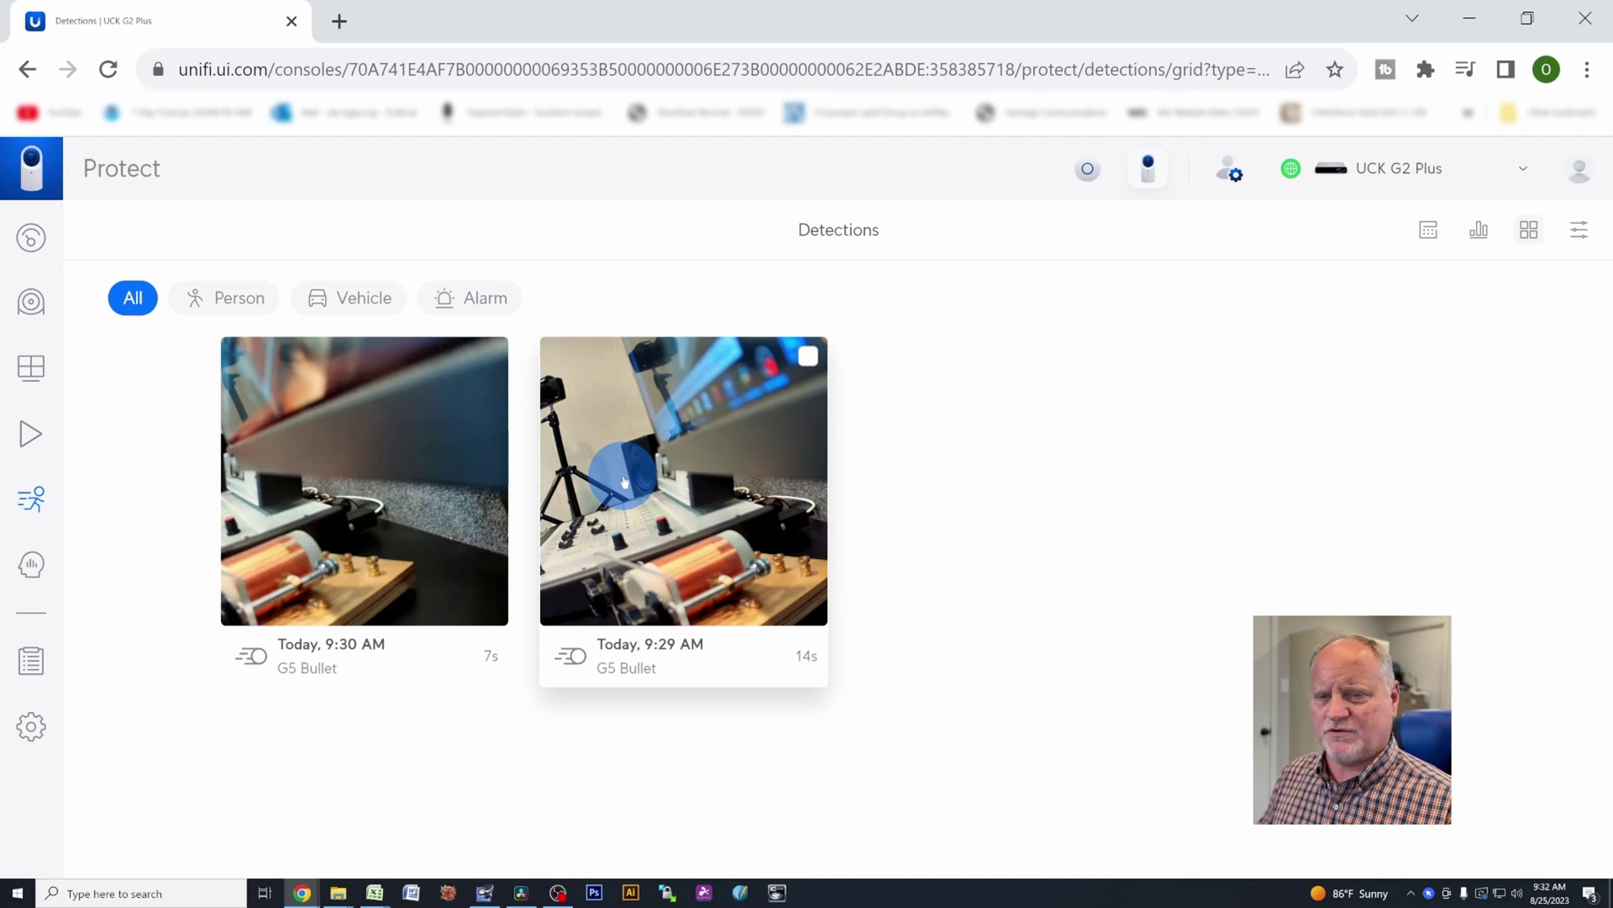
Open G5 Bullet Insights and set the date range, ending at Aug 24 – Aug 25.
{"action": "left_click", "coordinate": [40, 563]}
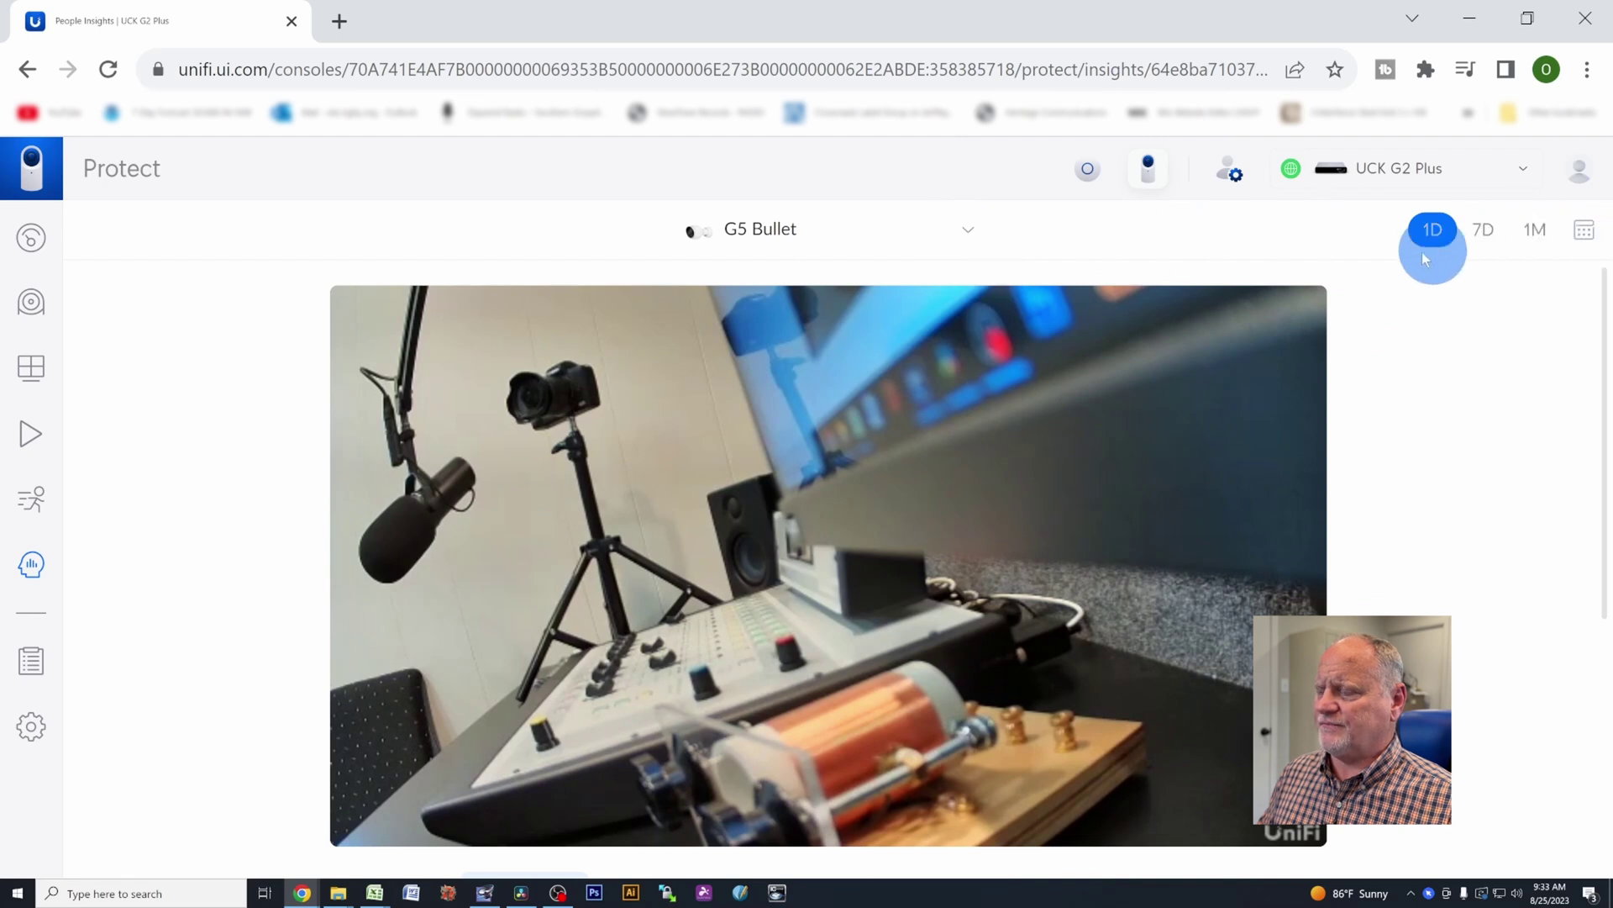
{"action": "left_click", "coordinate": [1583, 232]}
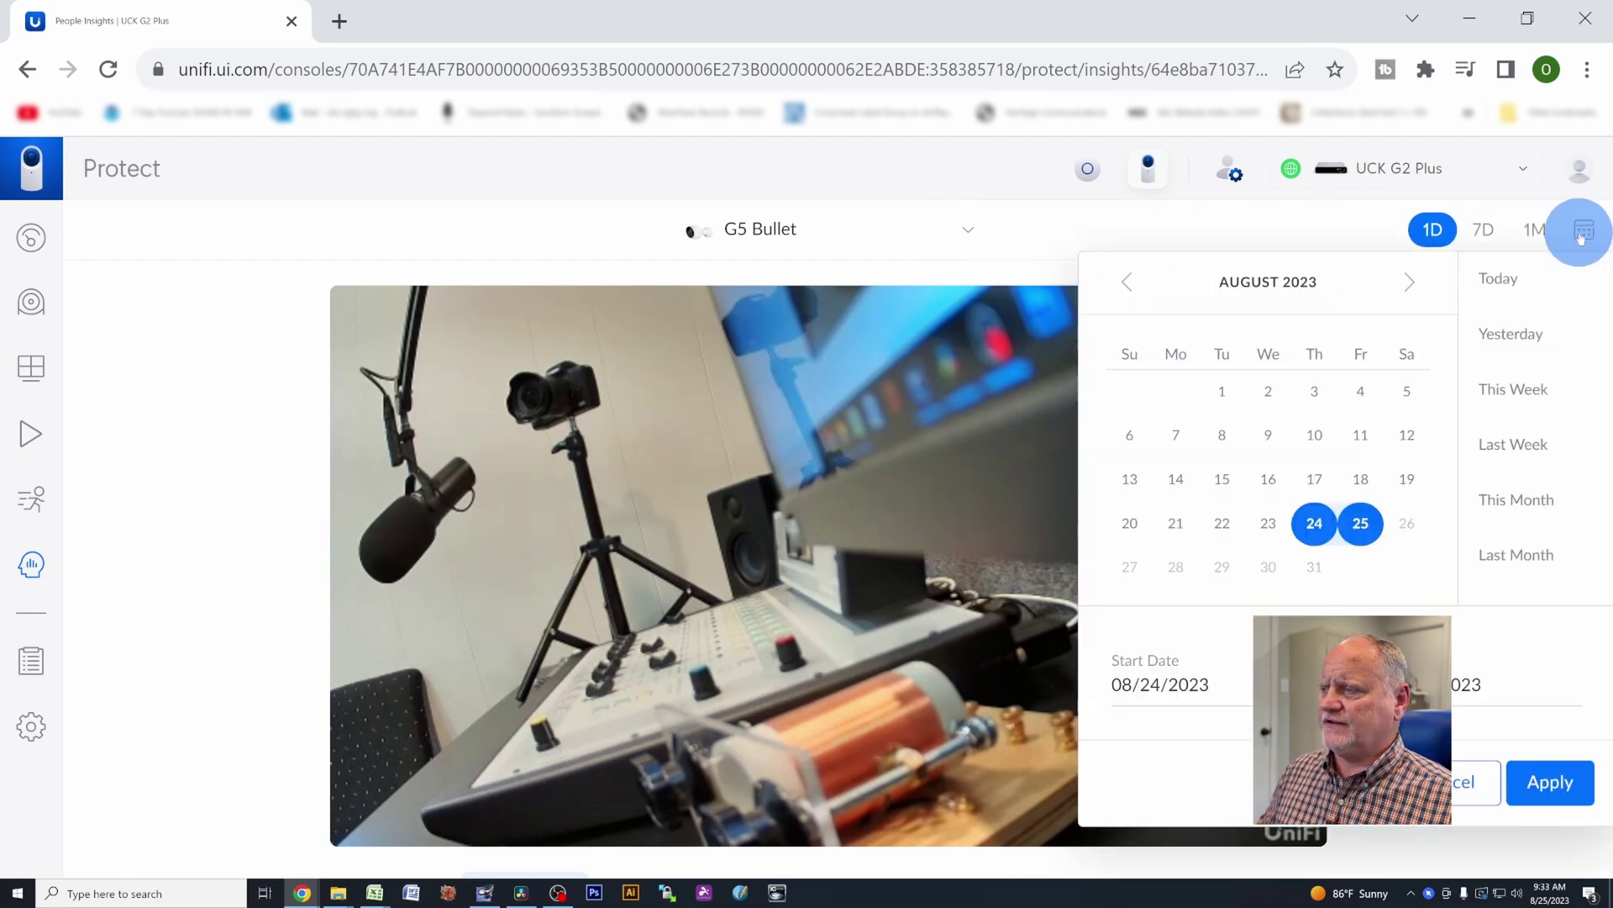
{"action": "left_click", "coordinate": [1222, 525]}
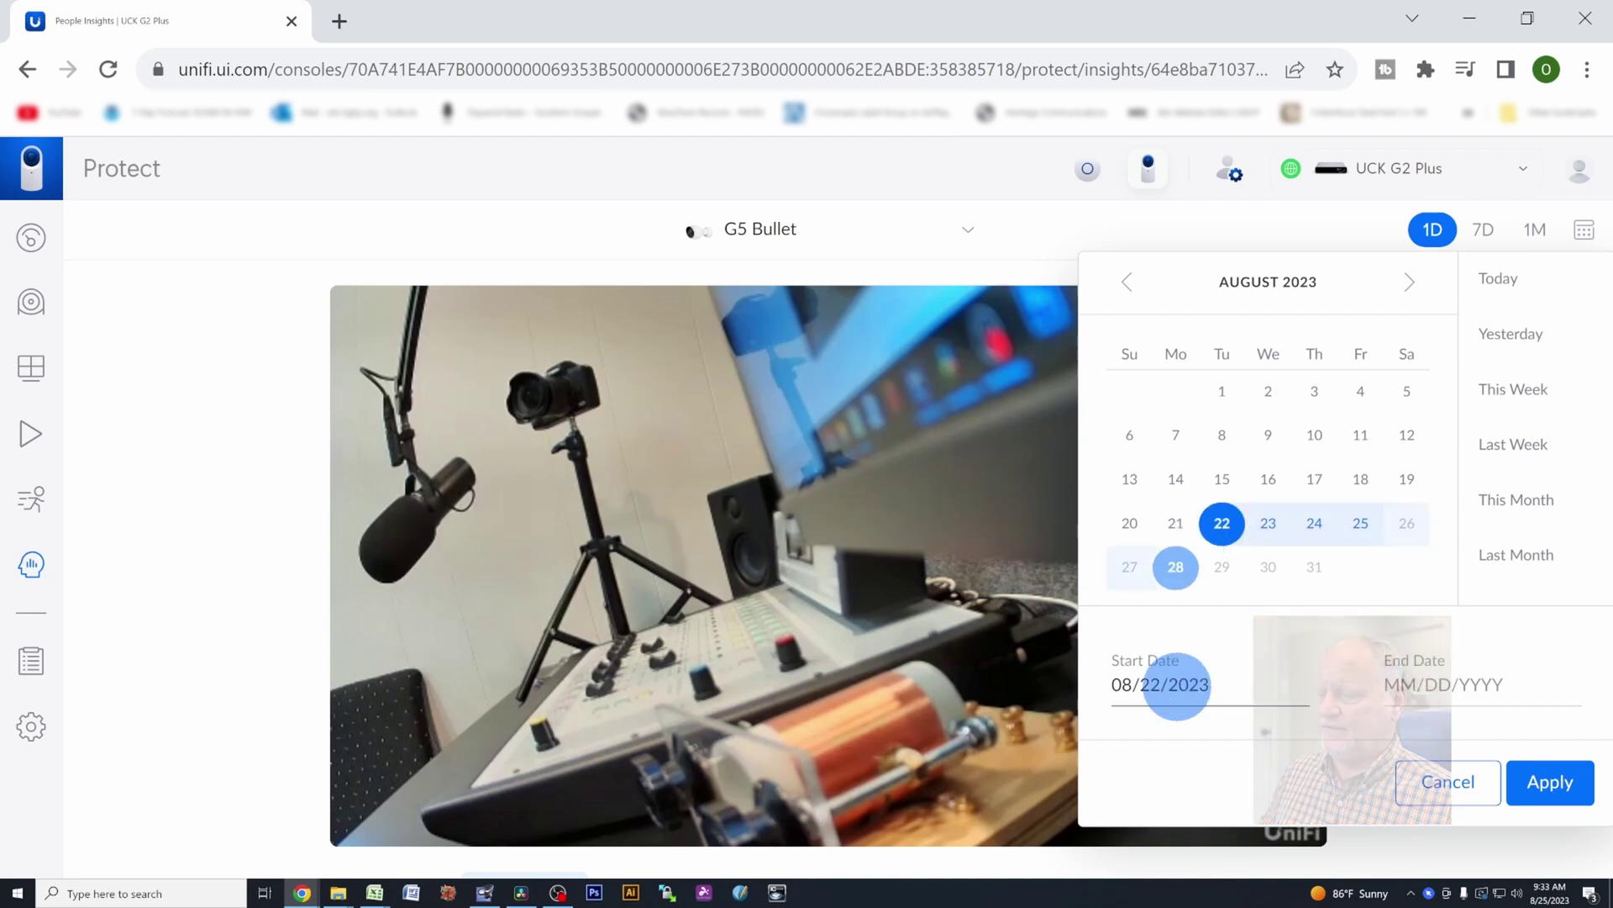
{"action": "left_click", "coordinate": [1544, 788]}
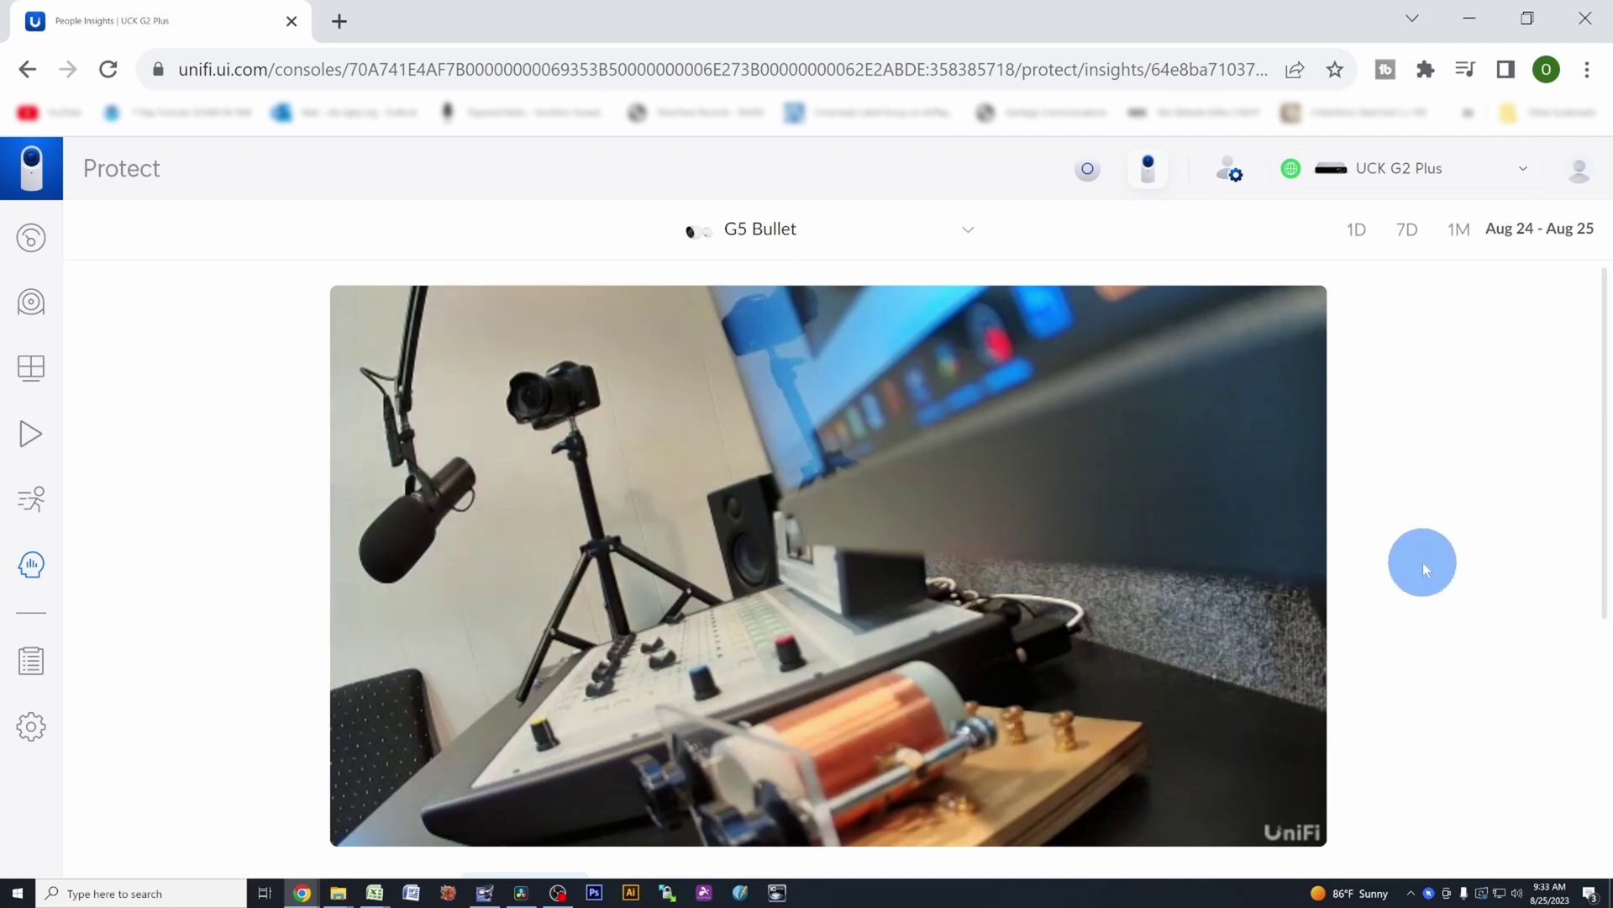
{"action": "left_click", "coordinate": [1527, 241]}
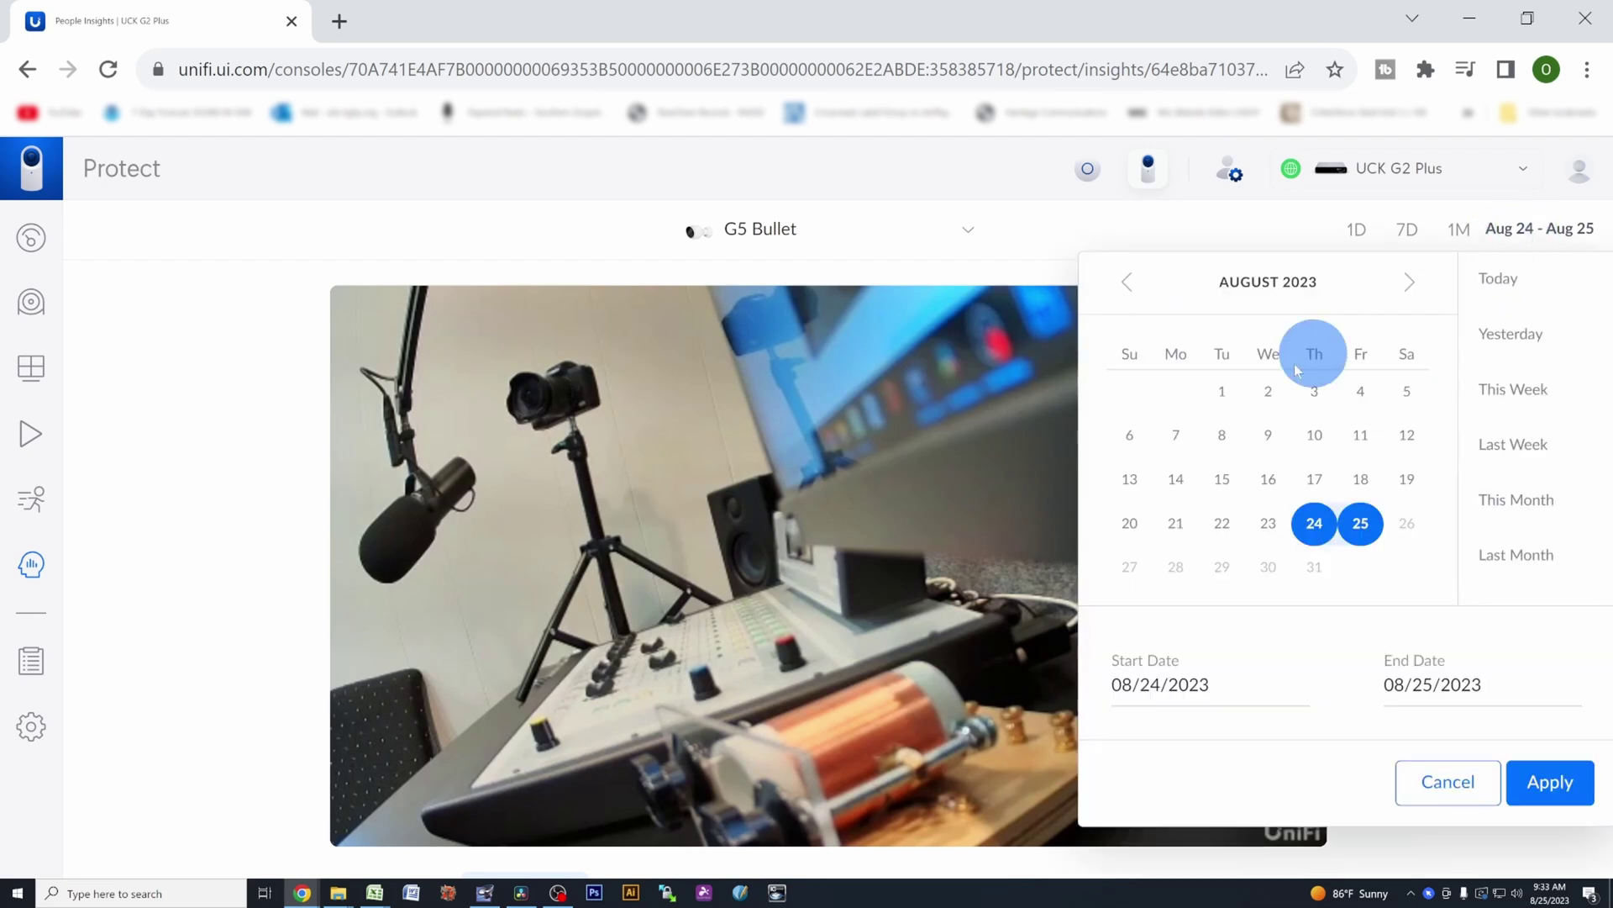
{"action": "left_click", "coordinate": [858, 578]}
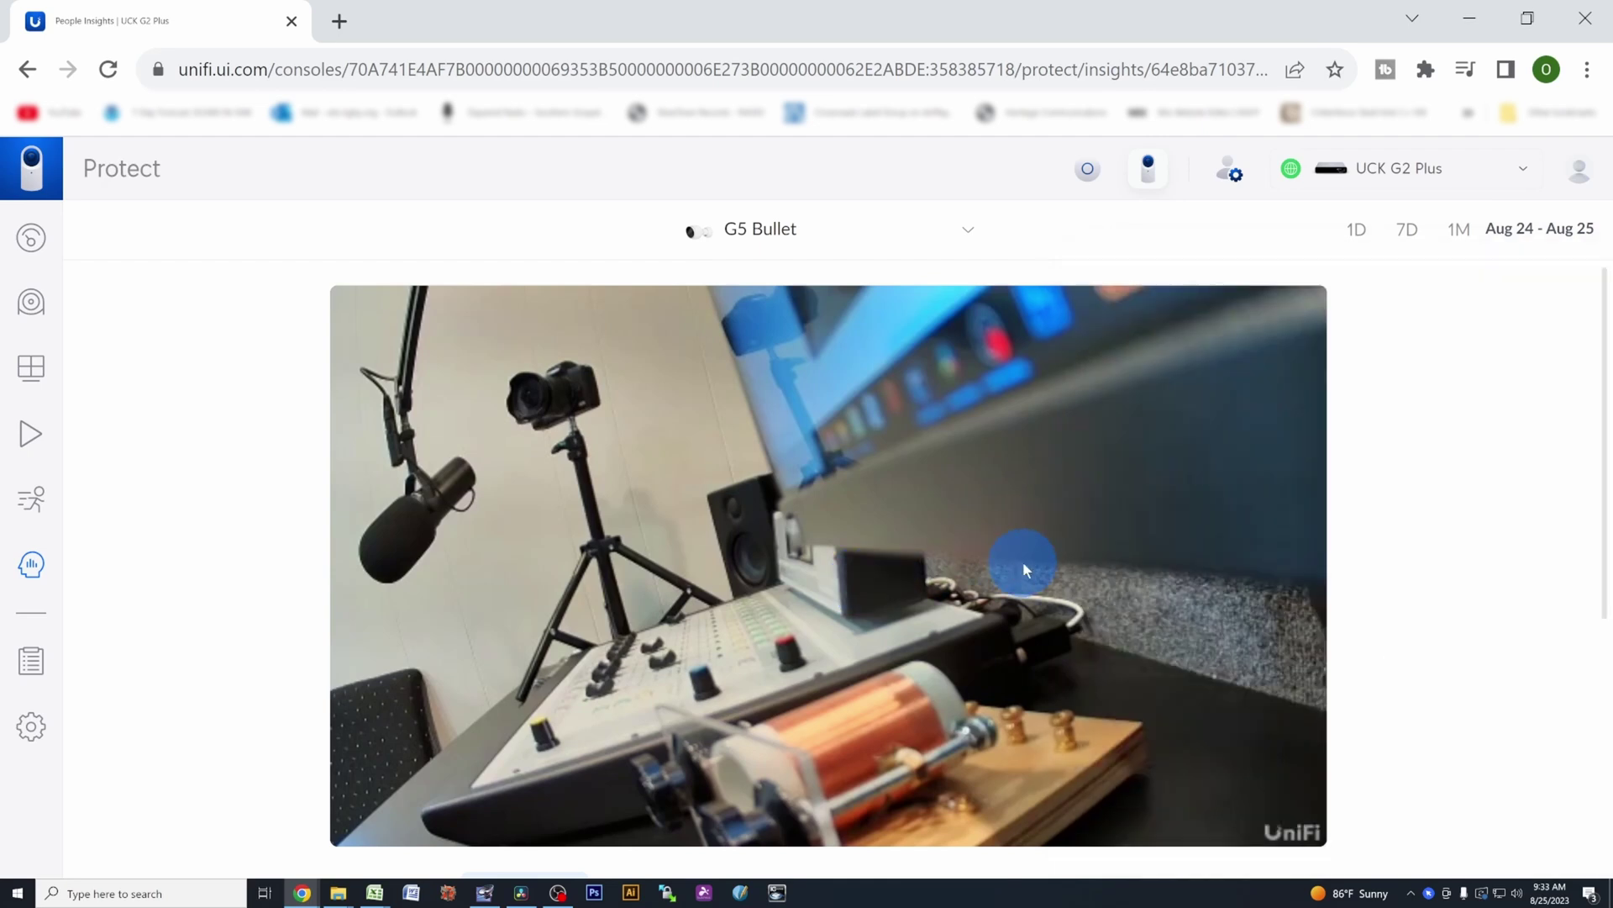
{"action": "scroll", "coordinate": [1022, 573], "scroll_direction": "down", "scroll_amount": 2}
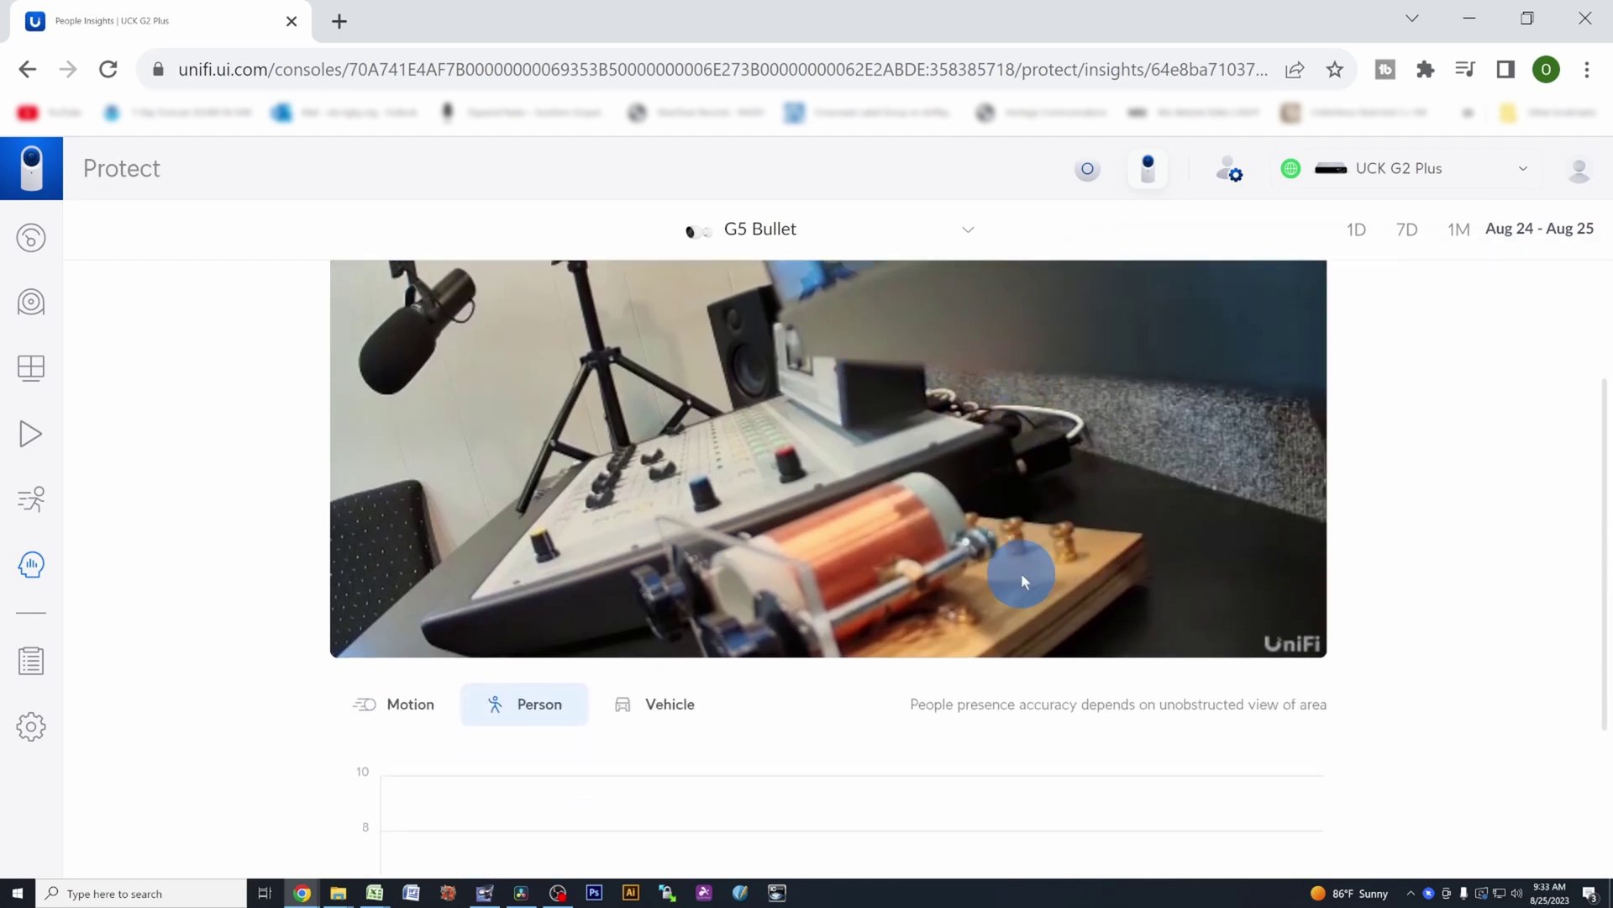
{"action": "scroll", "coordinate": [1024, 546], "scroll_direction": "up", "scroll_amount": 2}
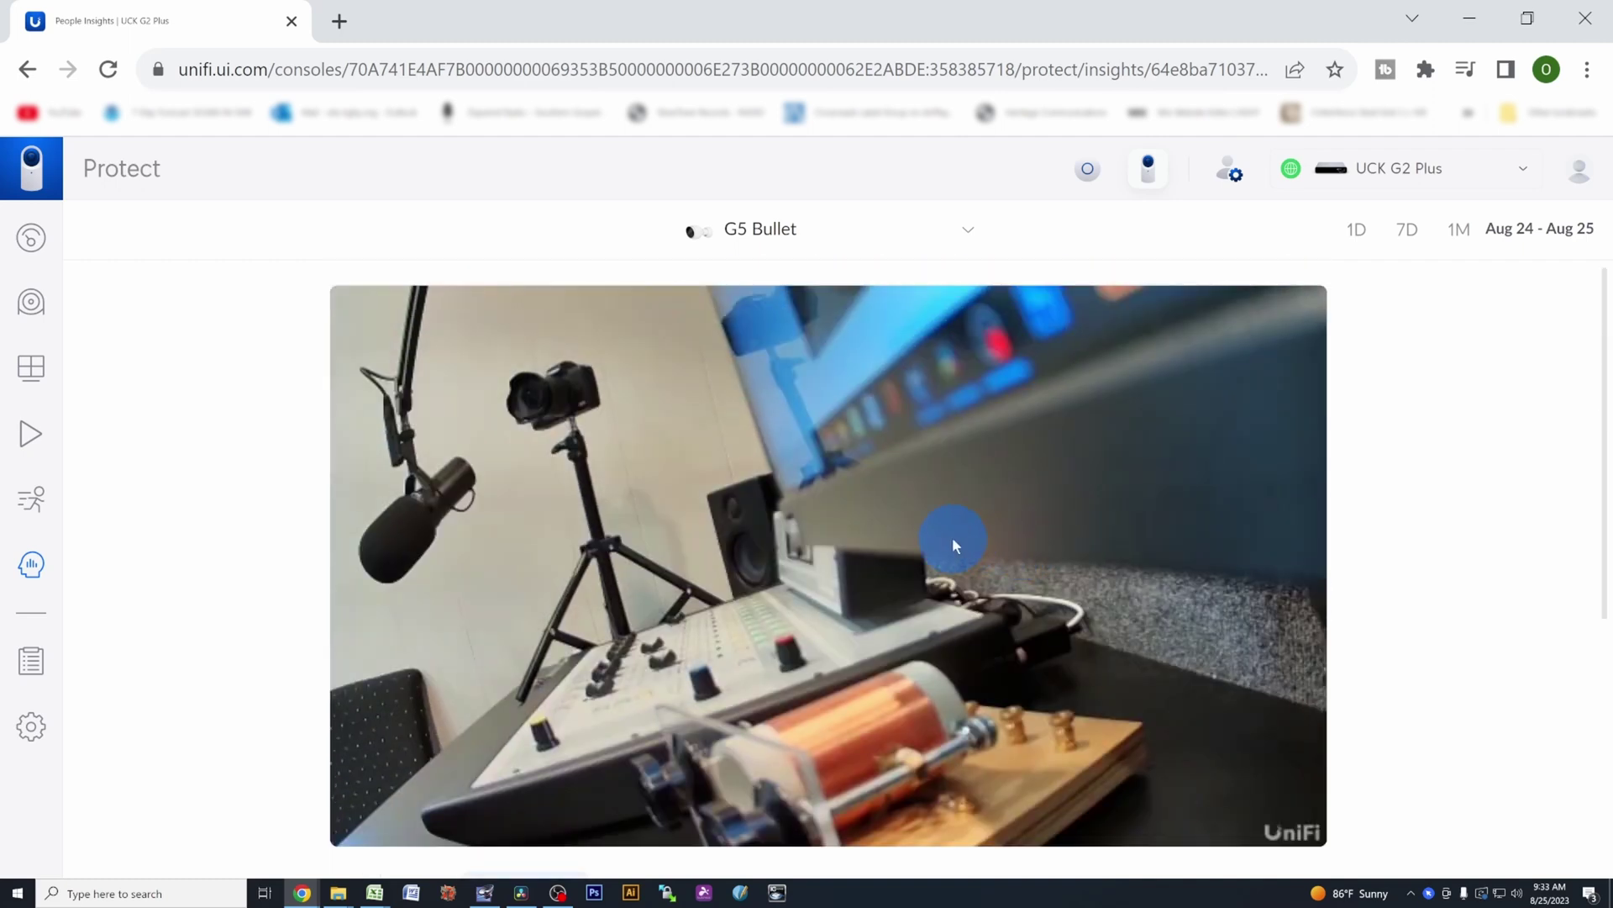
Change Recording Mode from Continuous to Detections Only in Recordings settings and apply it.
{"action": "left_click", "coordinate": [31, 660]}
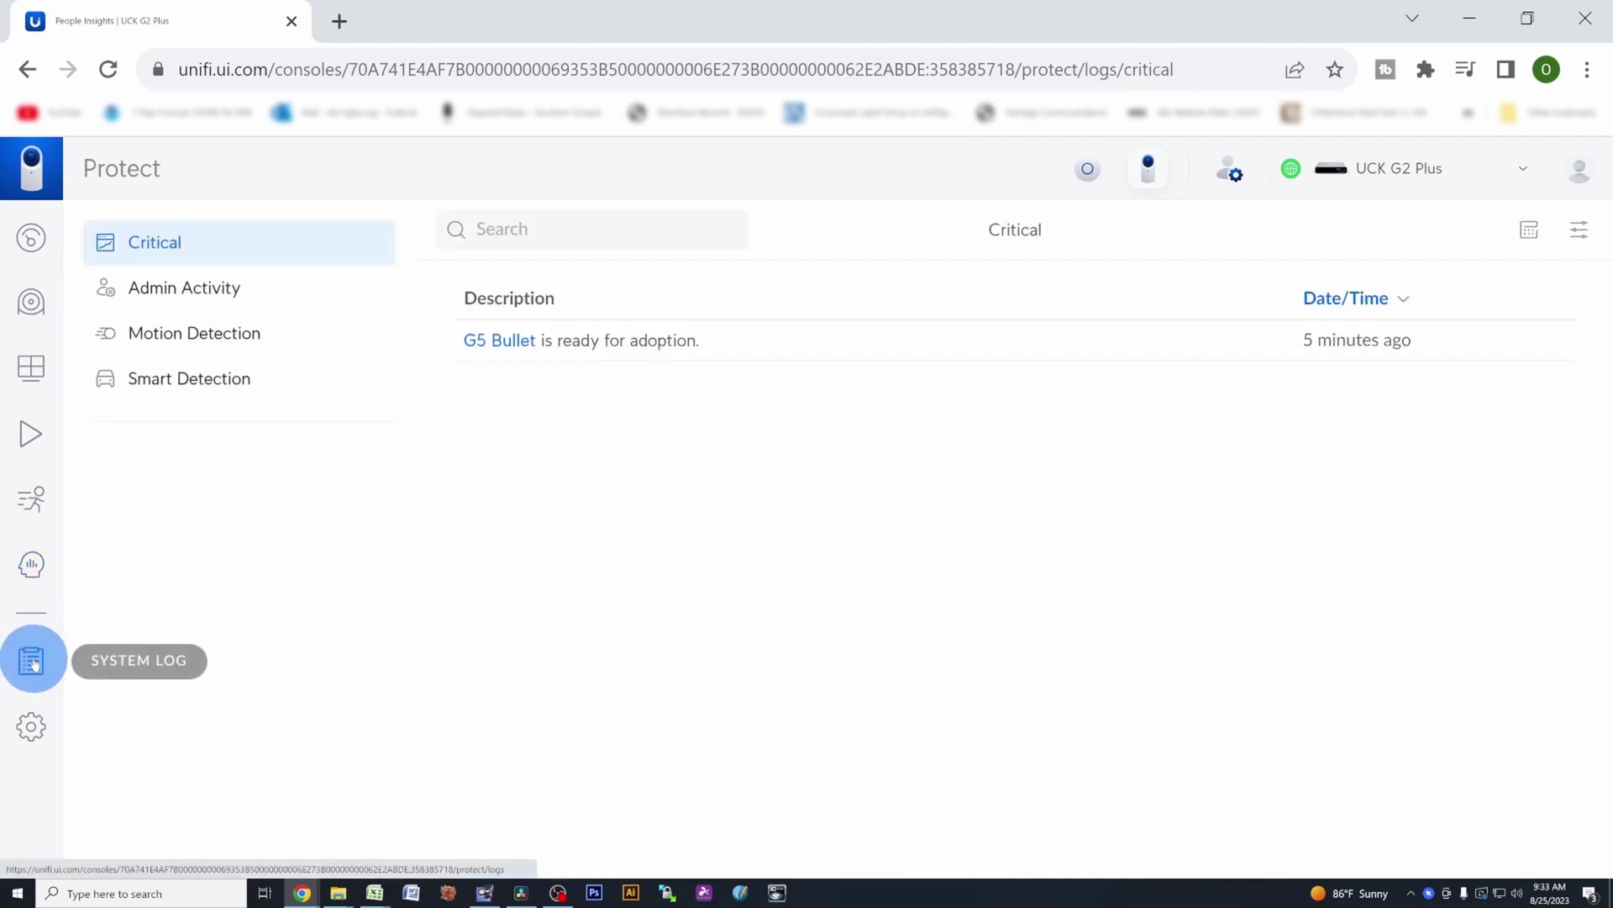
{"action": "left_click", "coordinate": [32, 726]}
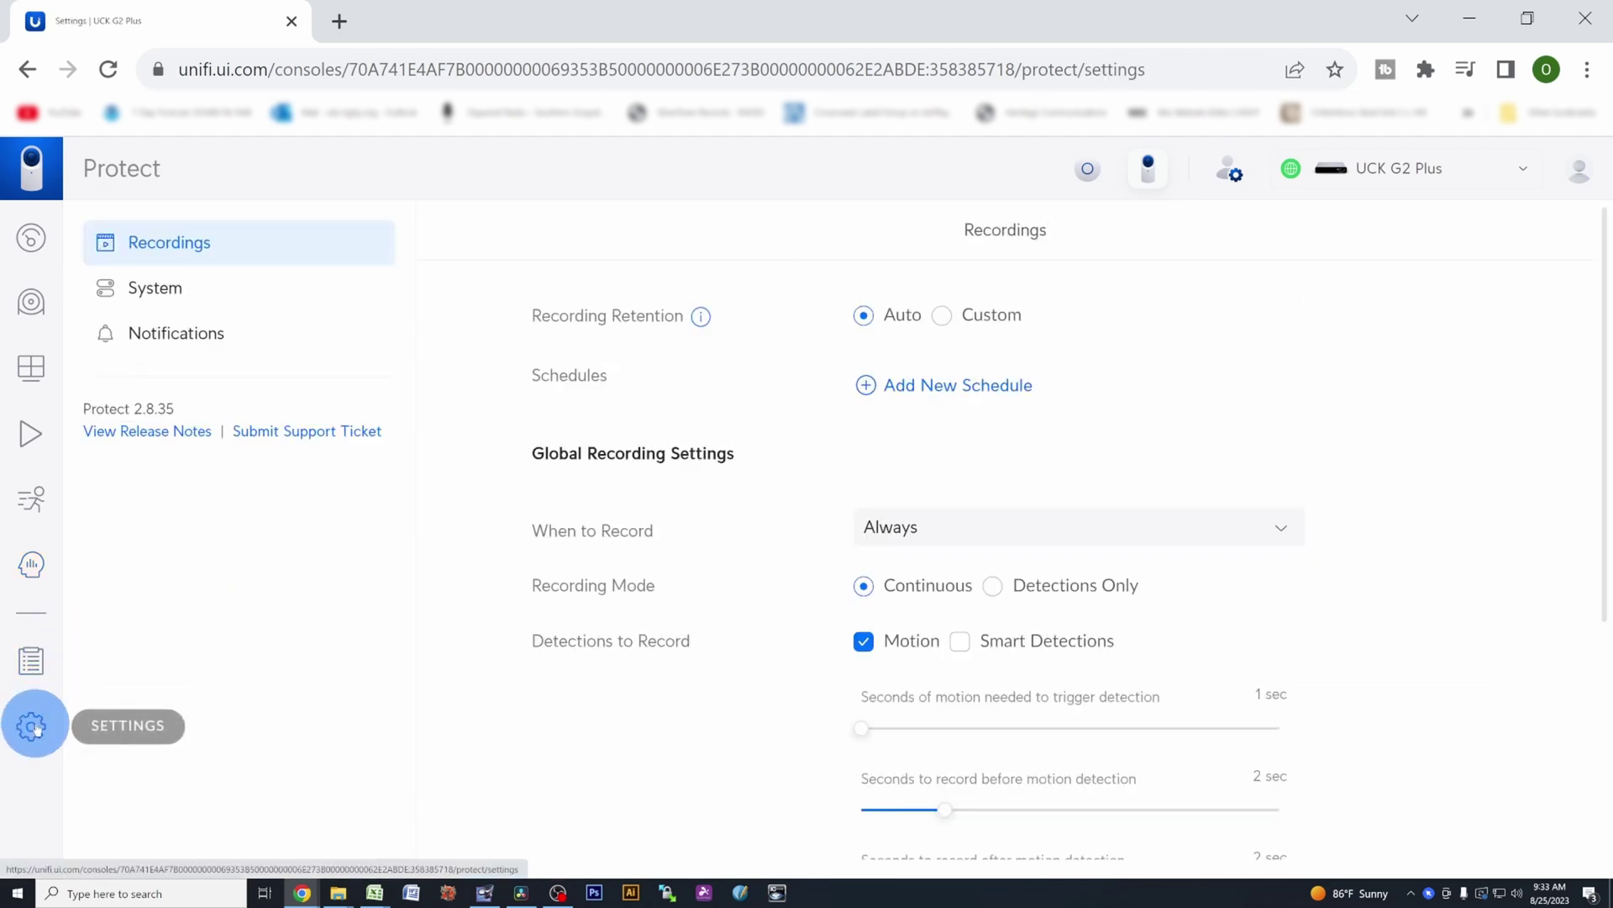
{"action": "left_click", "coordinate": [993, 586]}
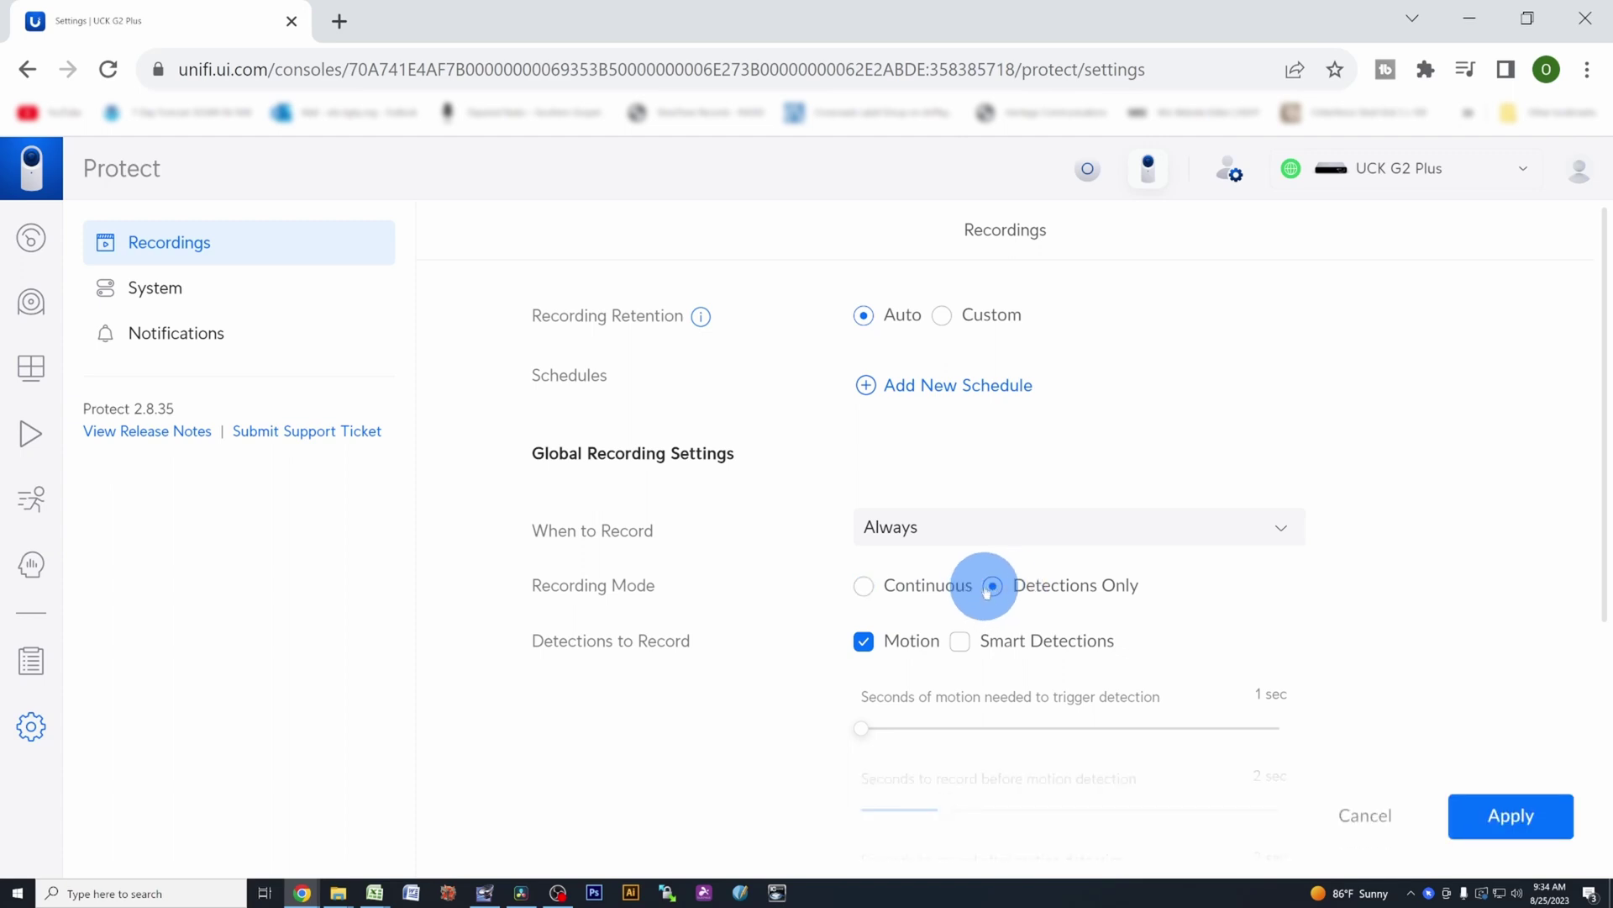
{"action": "left_click", "coordinate": [1504, 813]}
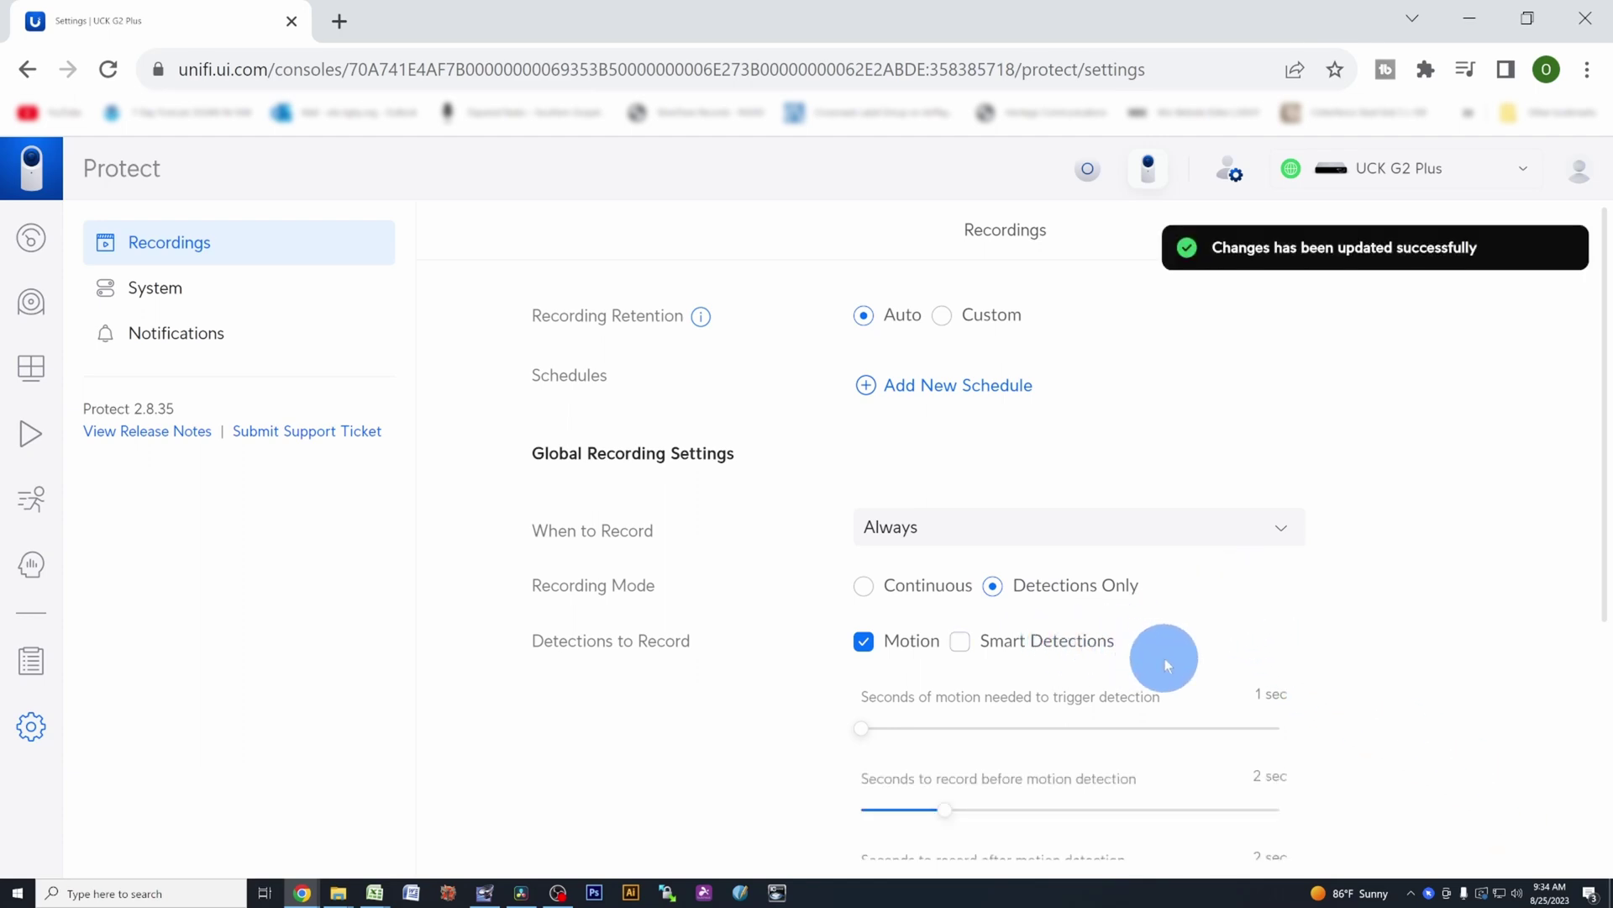
{"action": "scroll", "coordinate": [1164, 658], "scroll_direction": "down", "scroll_amount": 3}
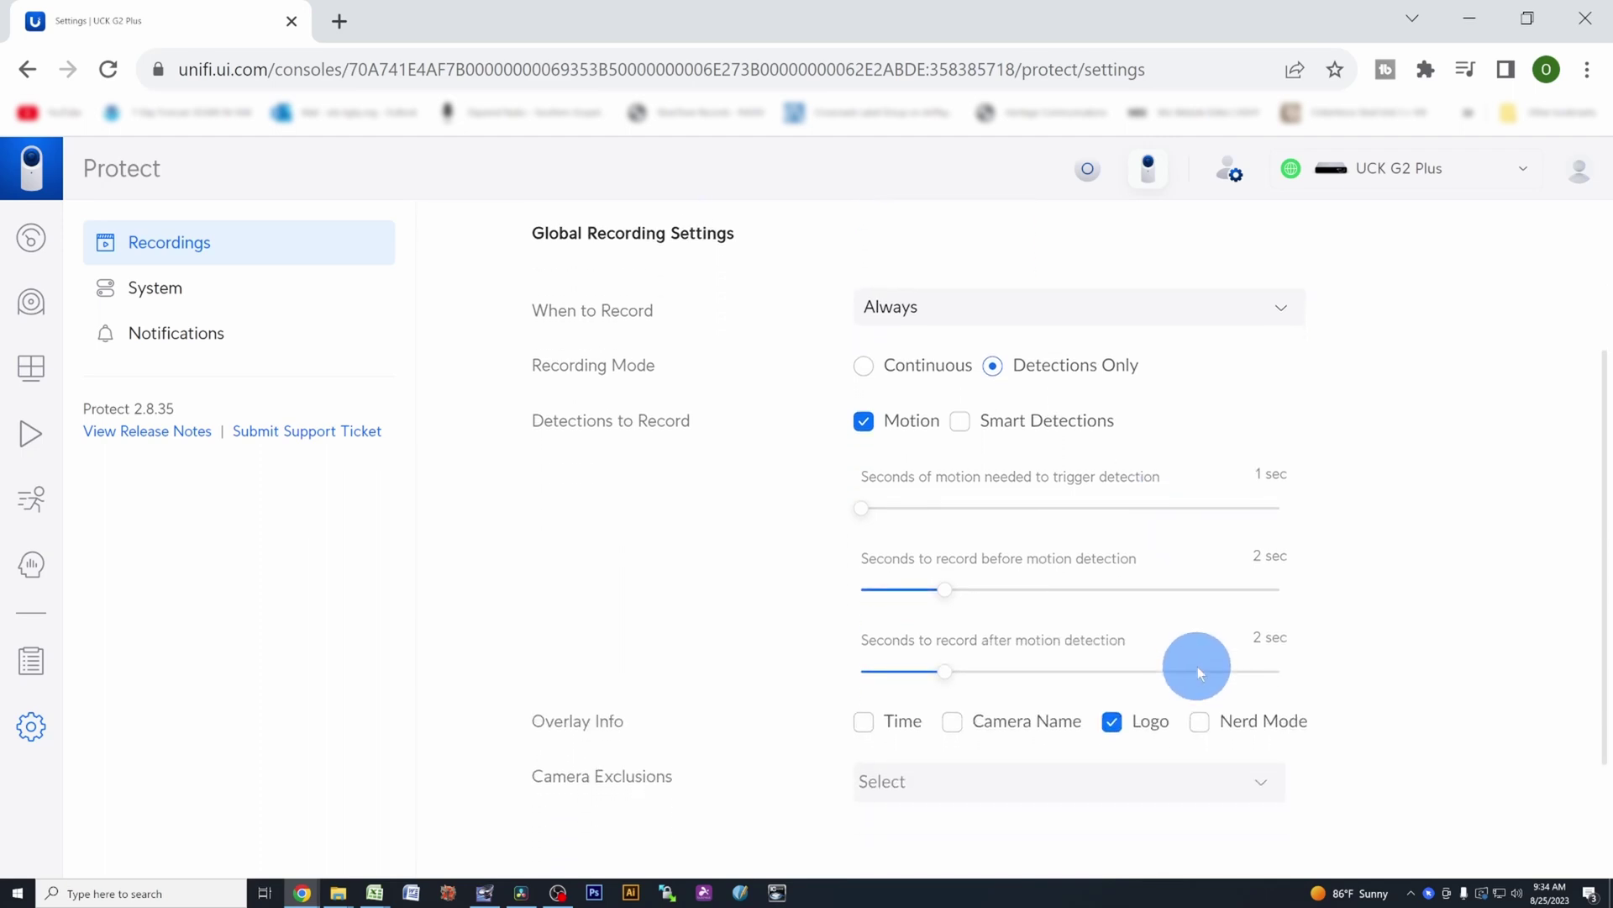
{"action": "scroll", "coordinate": [1211, 673], "scroll_direction": "down", "scroll_amount": 2}
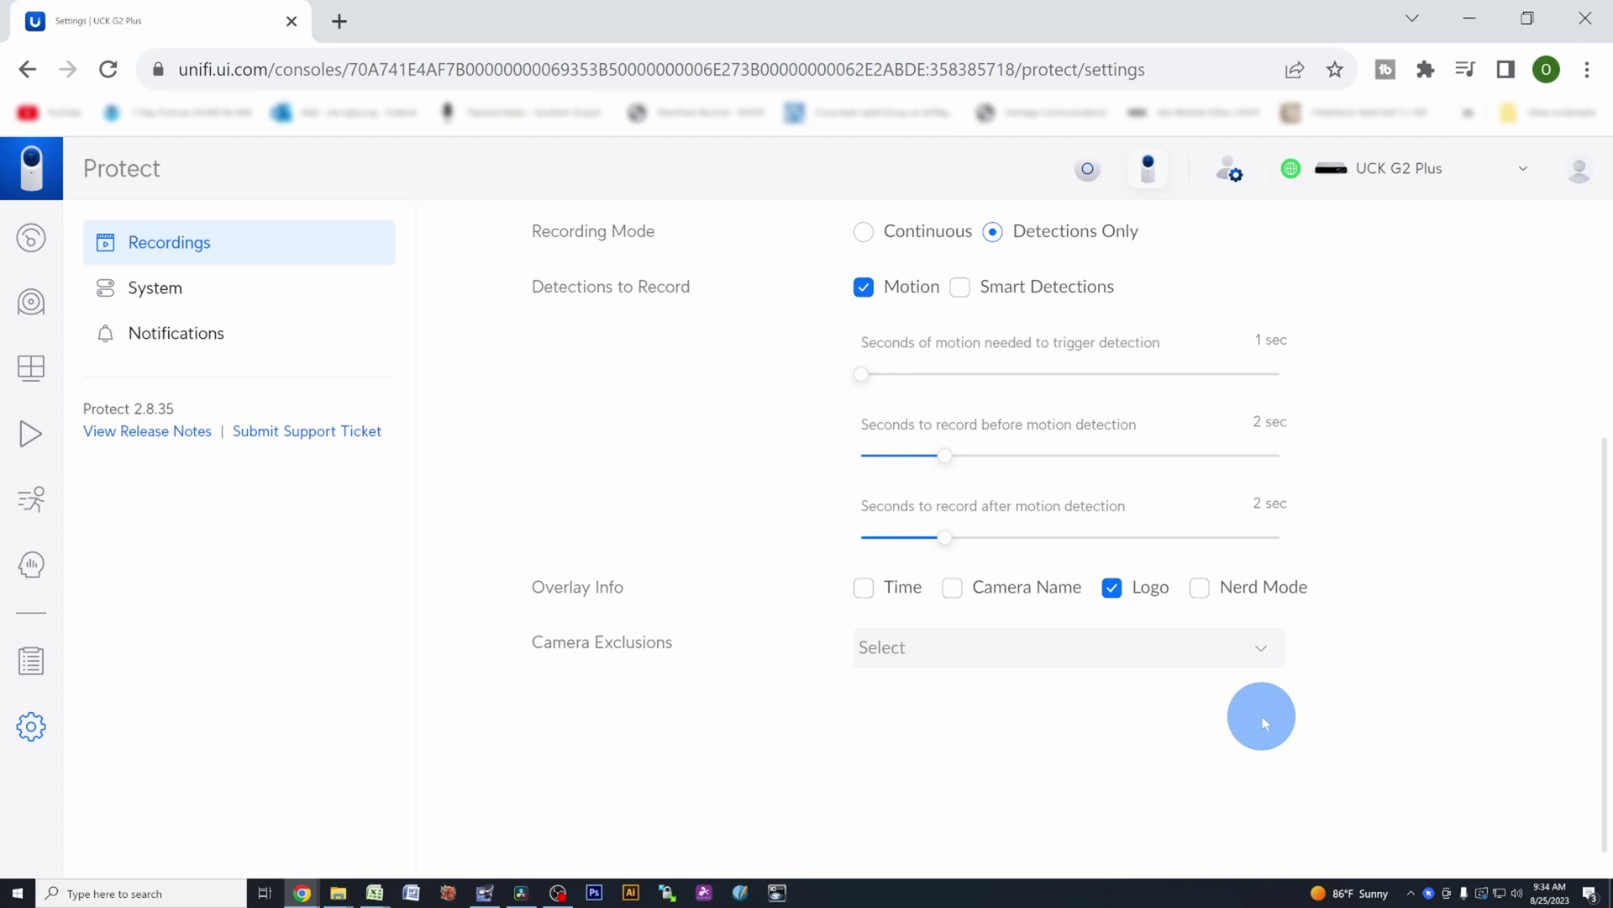
{"action": "scroll", "coordinate": [1265, 717], "scroll_direction": "up", "scroll_amount": 5}
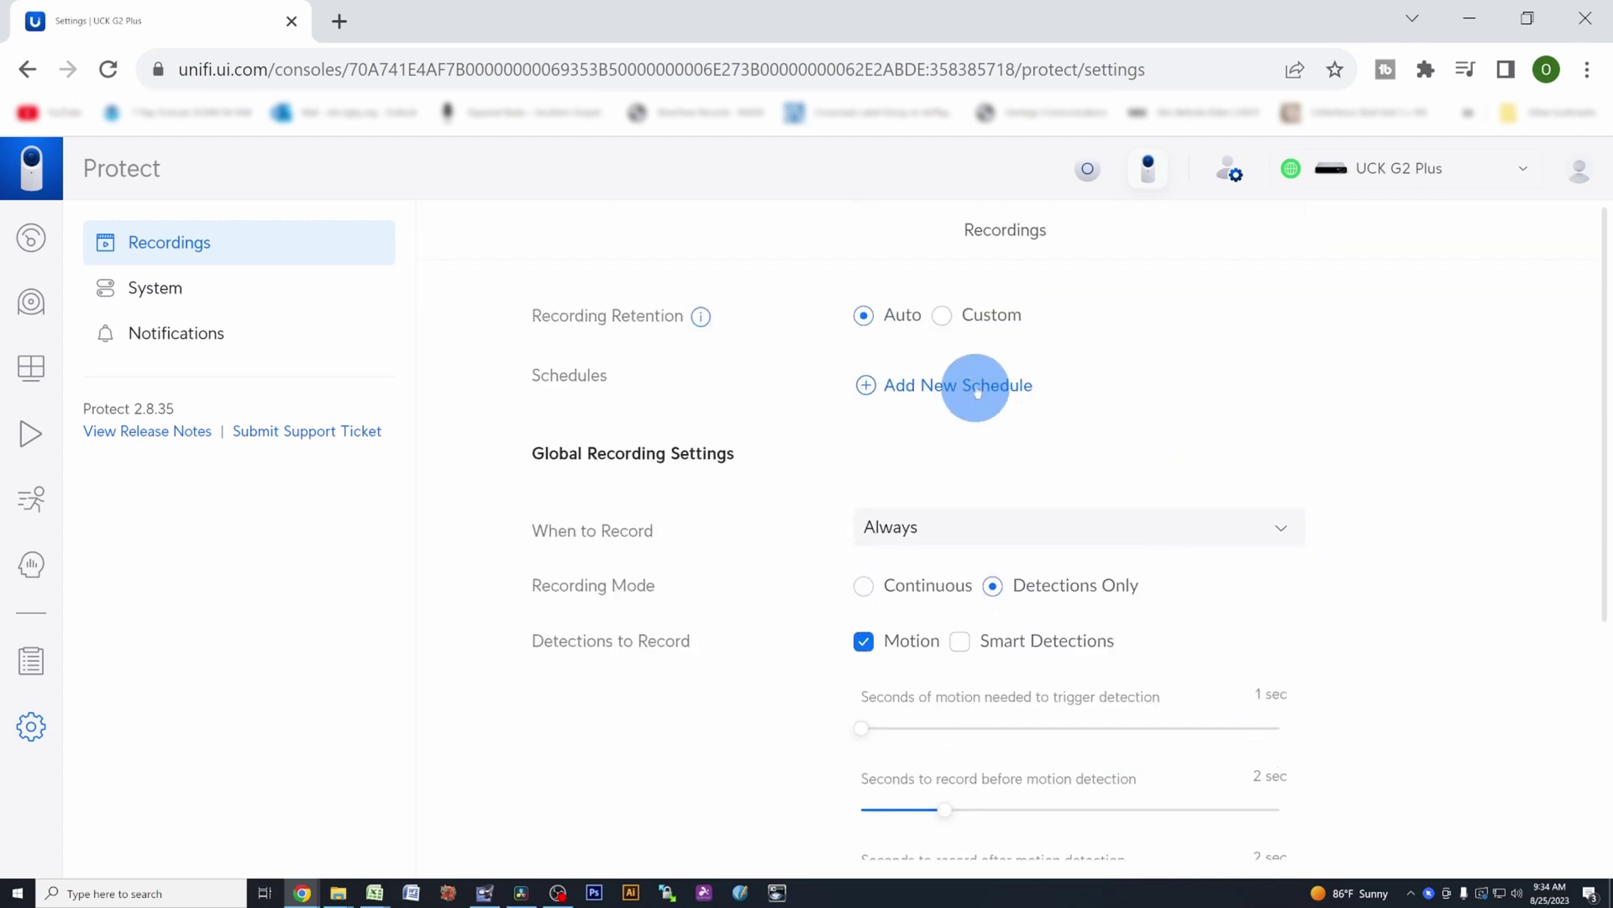
{"action": "left_click", "coordinate": [977, 386]}
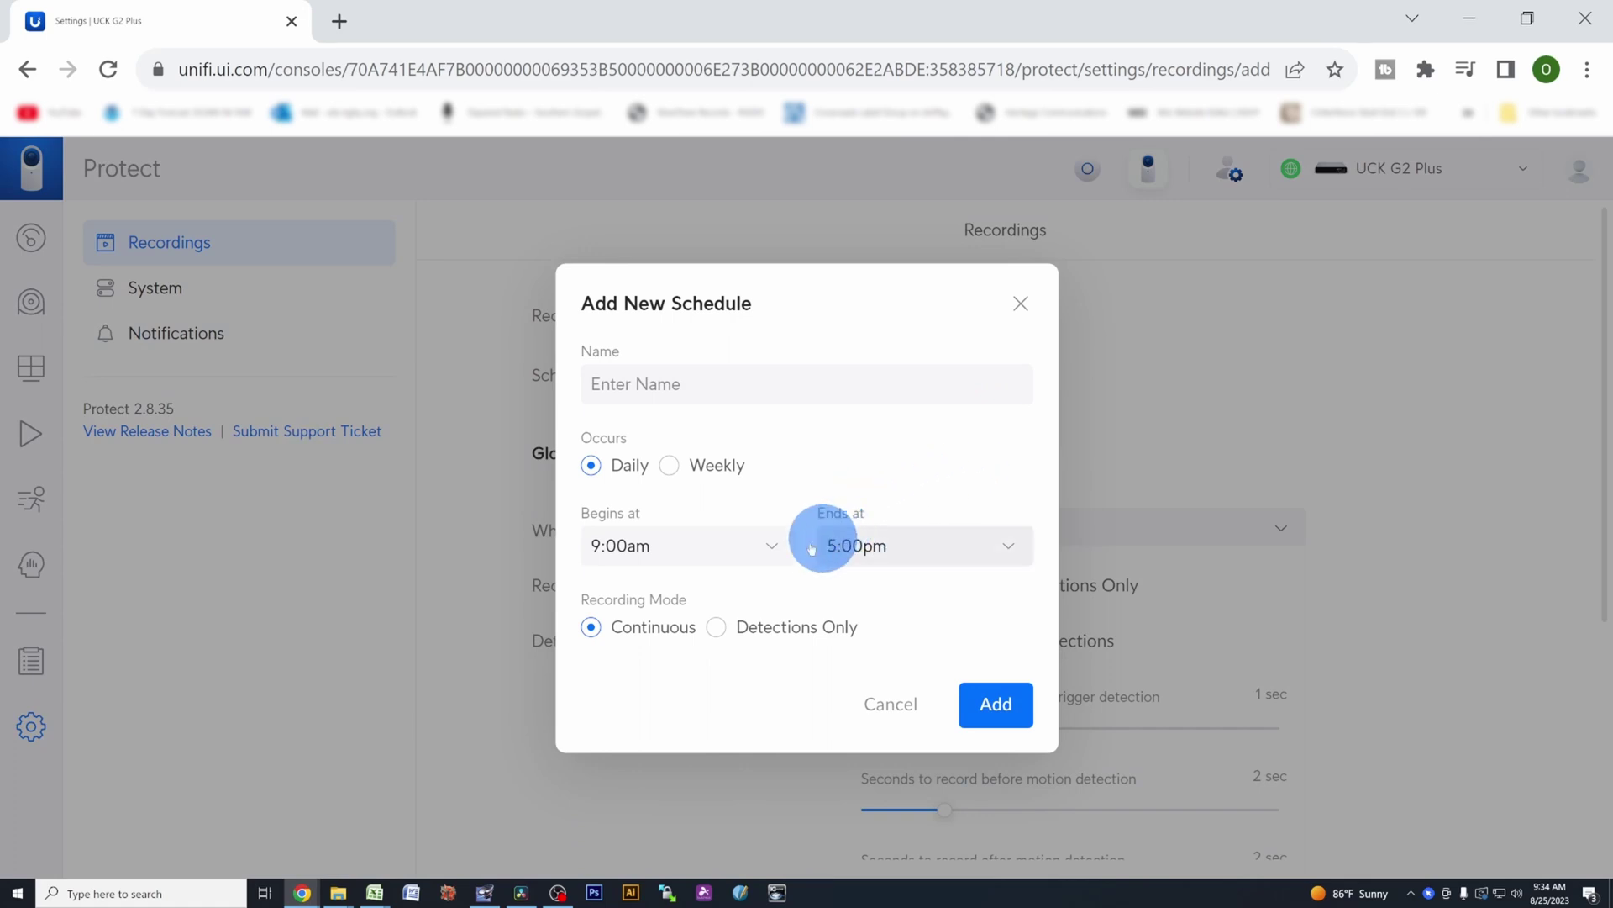
{"action": "left_click", "coordinate": [773, 555]}
{"action": "left_click", "coordinate": [740, 584]}
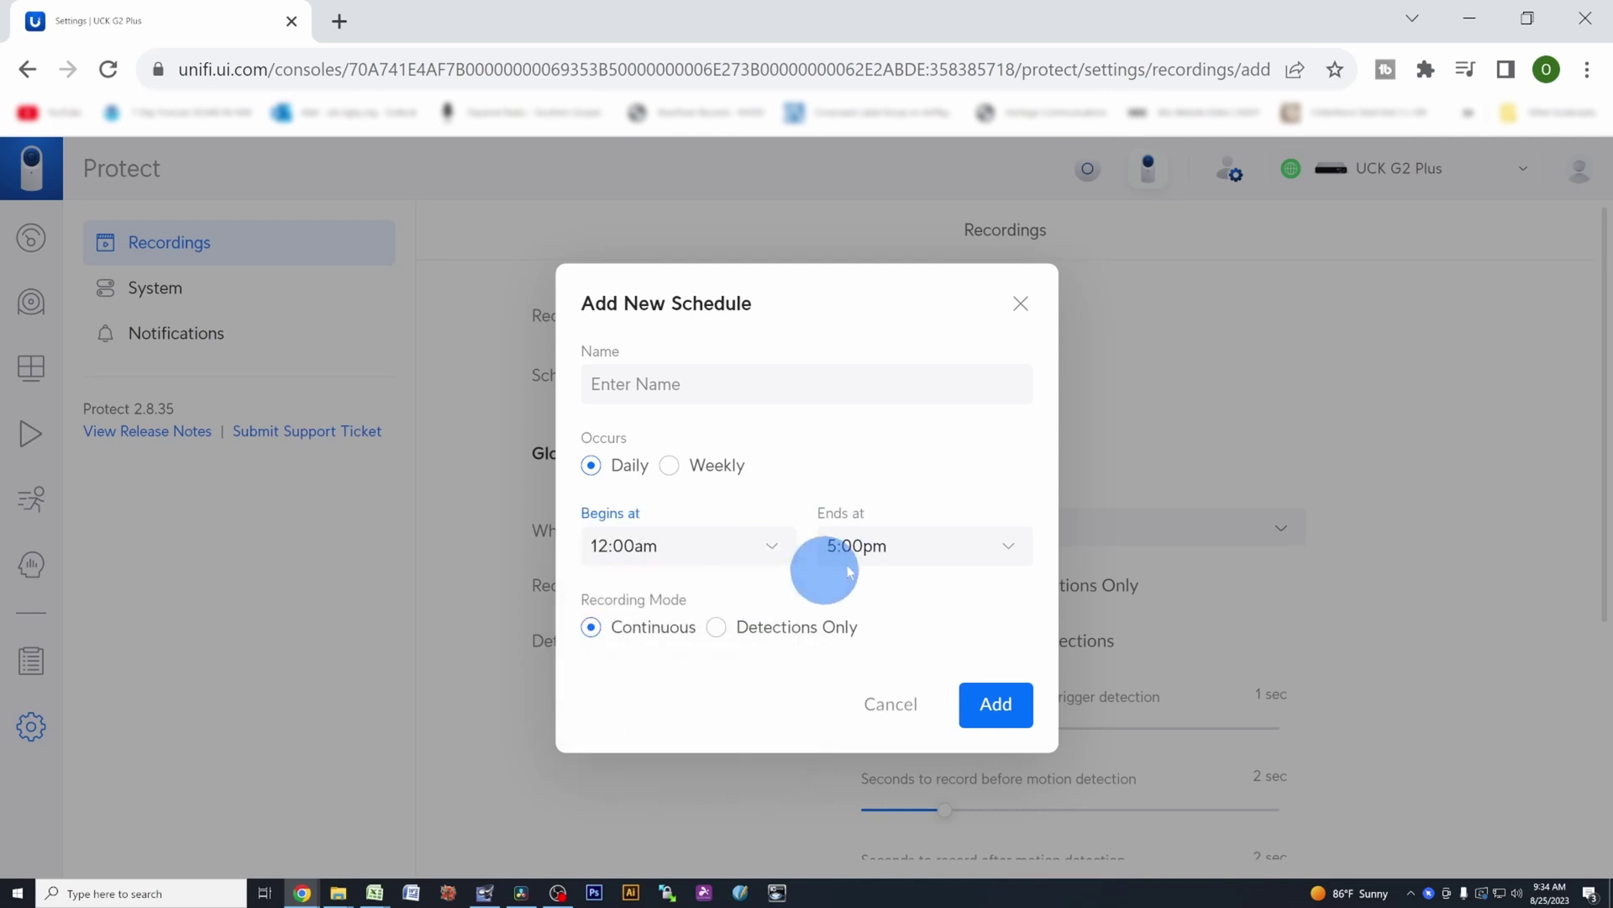
{"action": "left_click", "coordinate": [853, 570]}
{"action": "scroll", "coordinate": [881, 639], "scroll_direction": "down", "scroll_amount": 2}
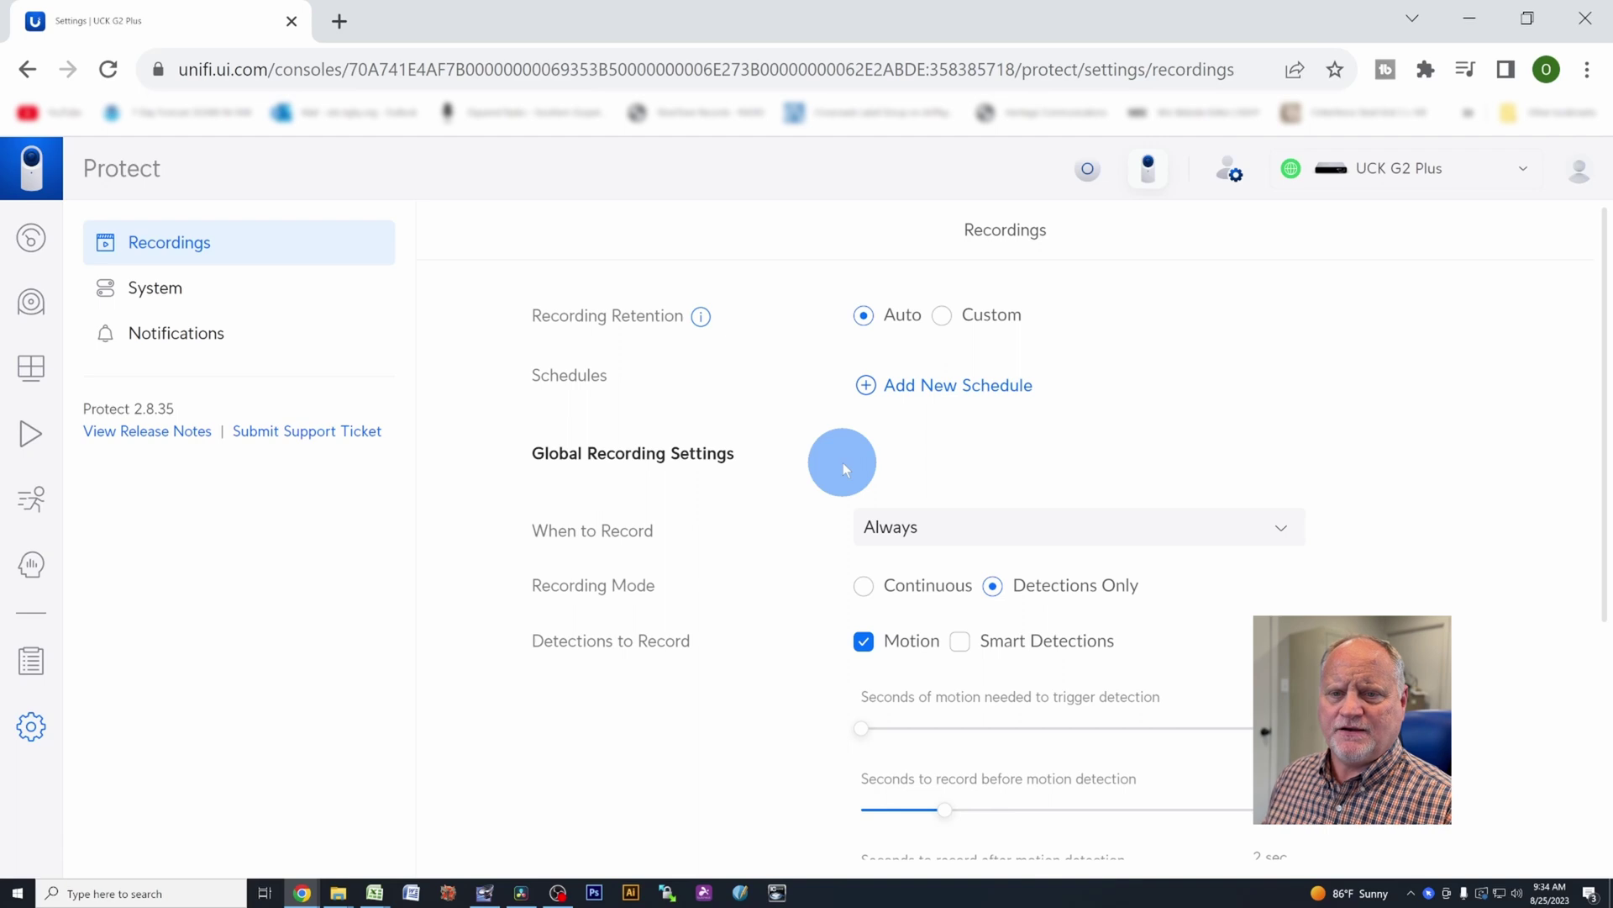
Select 24 Hr time format in System settings, then leave without saving.
{"action": "scroll", "coordinate": [843, 462], "scroll_direction": "down", "scroll_amount": 4}
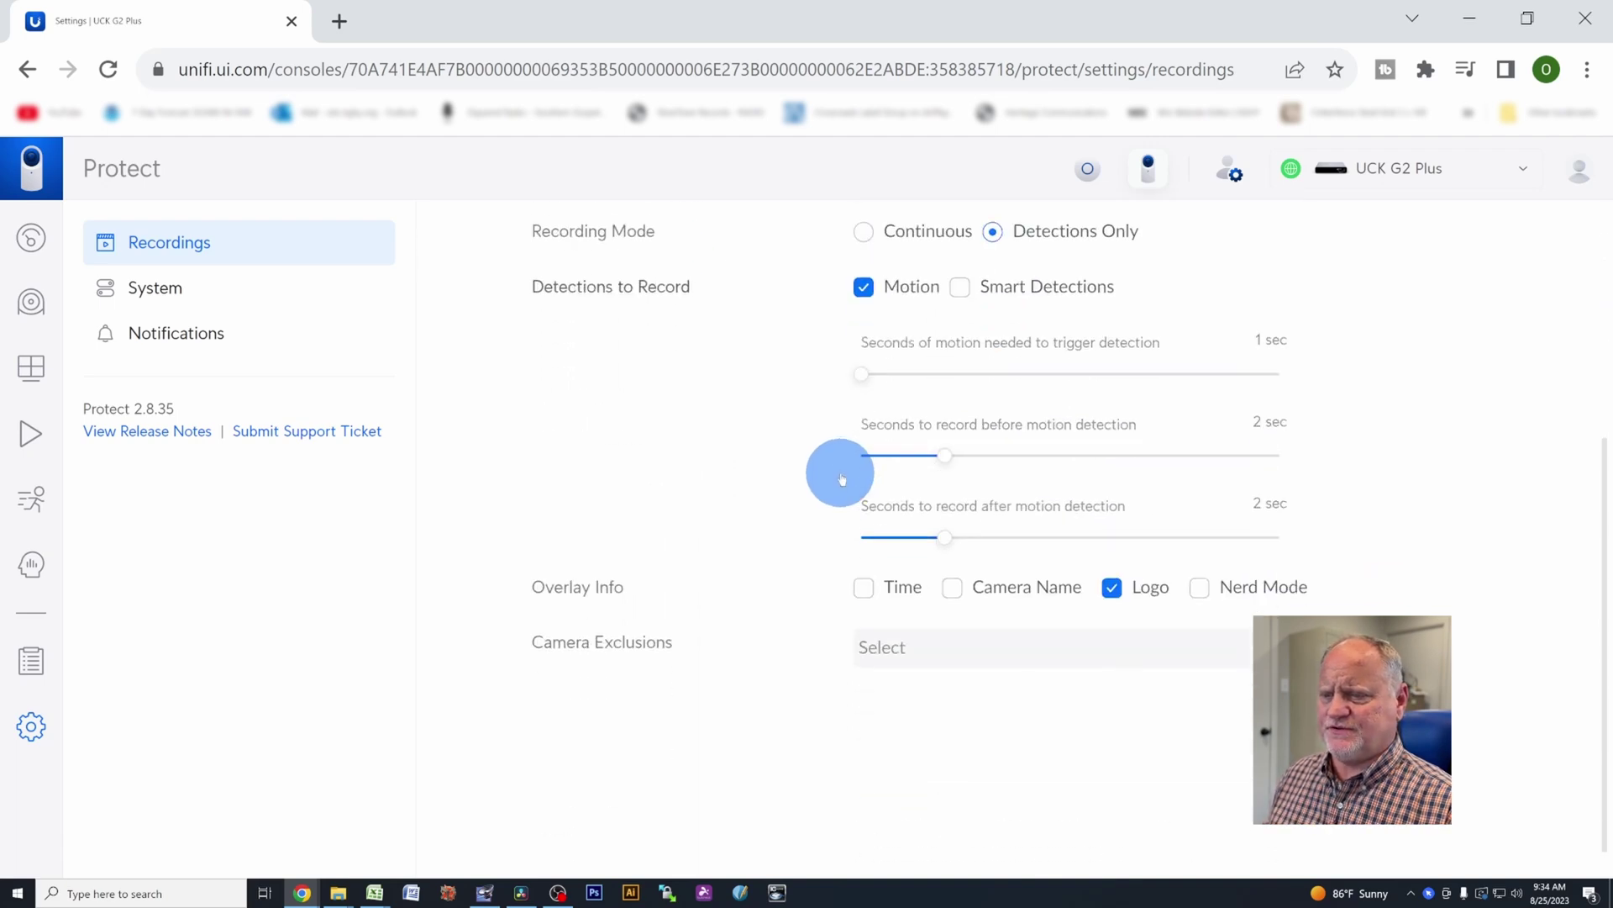
{"action": "left_click", "coordinate": [160, 288]}
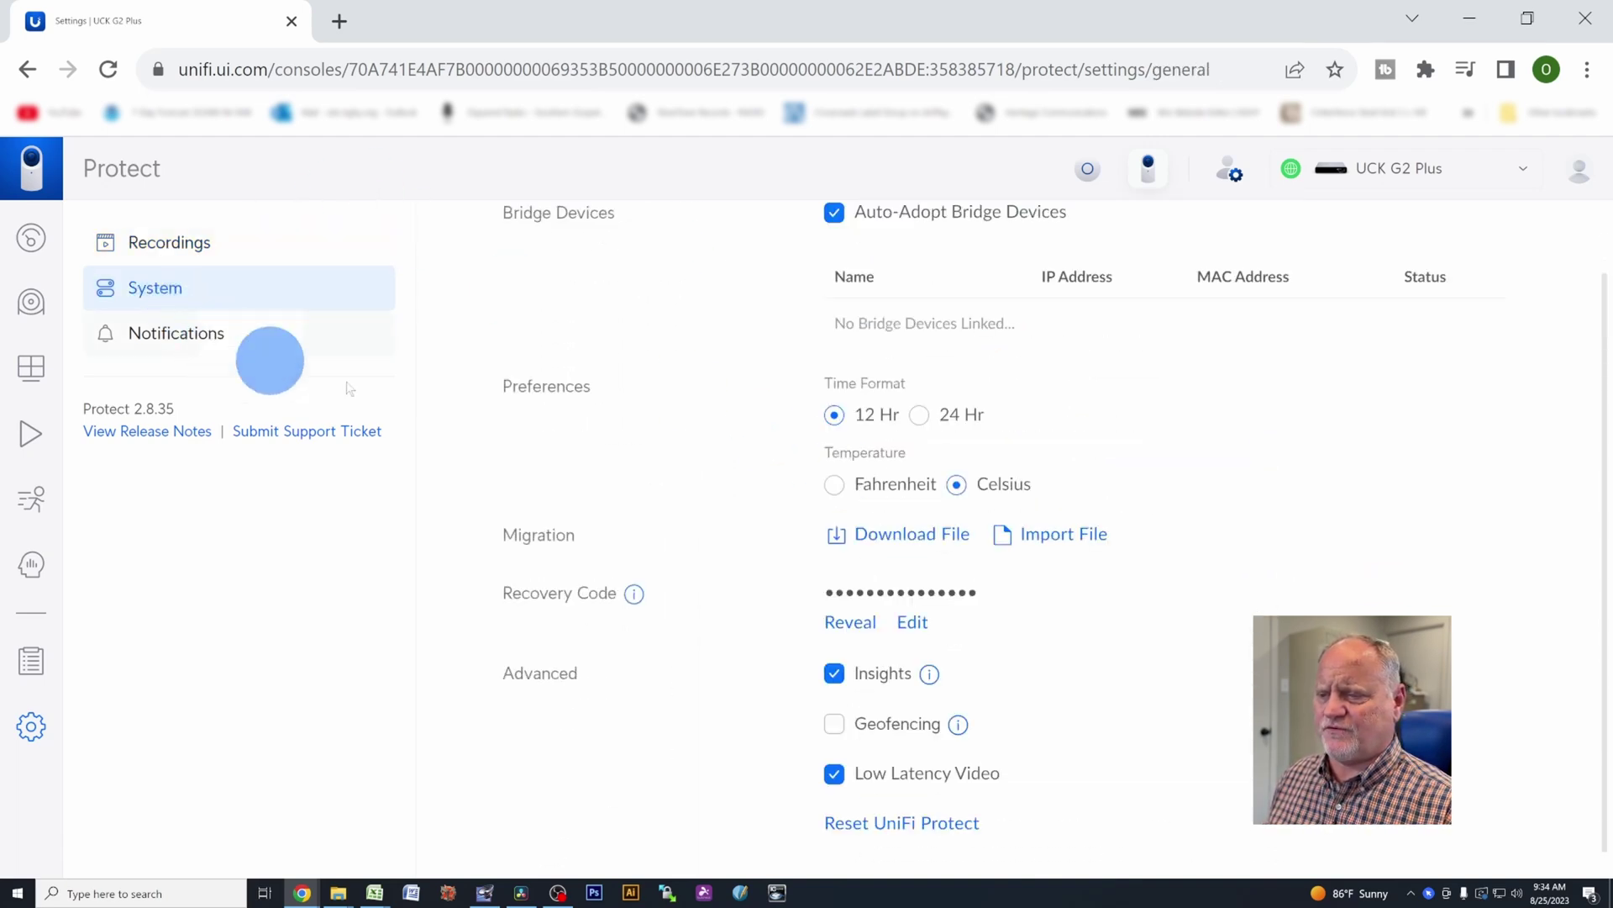
{"action": "left_click", "coordinate": [920, 414]}
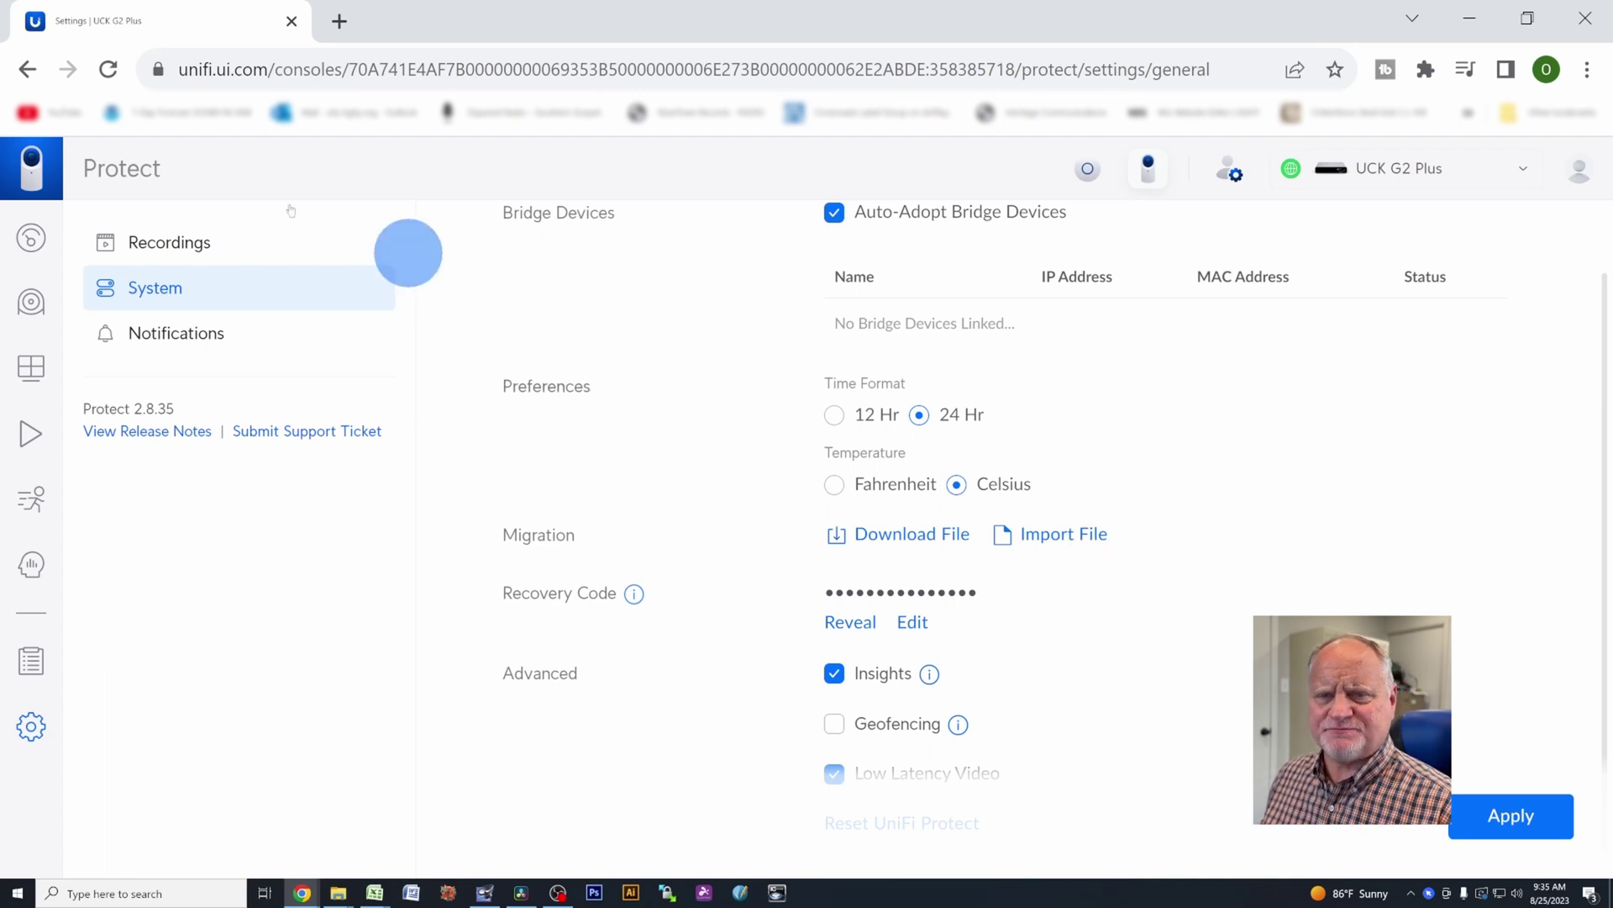
{"action": "left_click", "coordinate": [52, 241]}
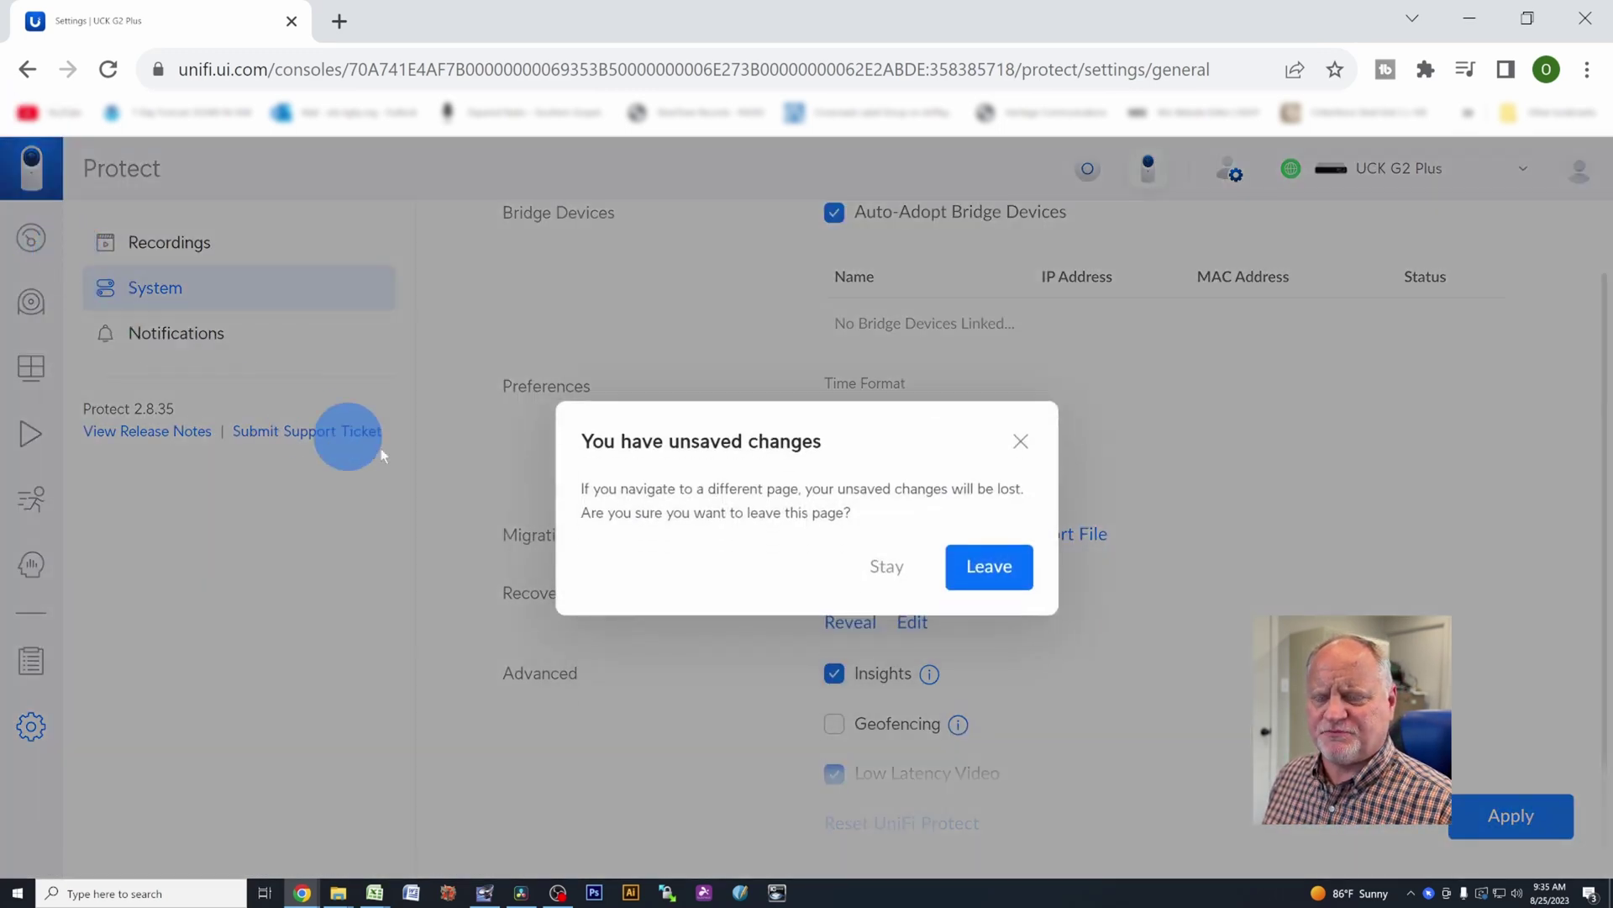
{"action": "left_click", "coordinate": [979, 569]}
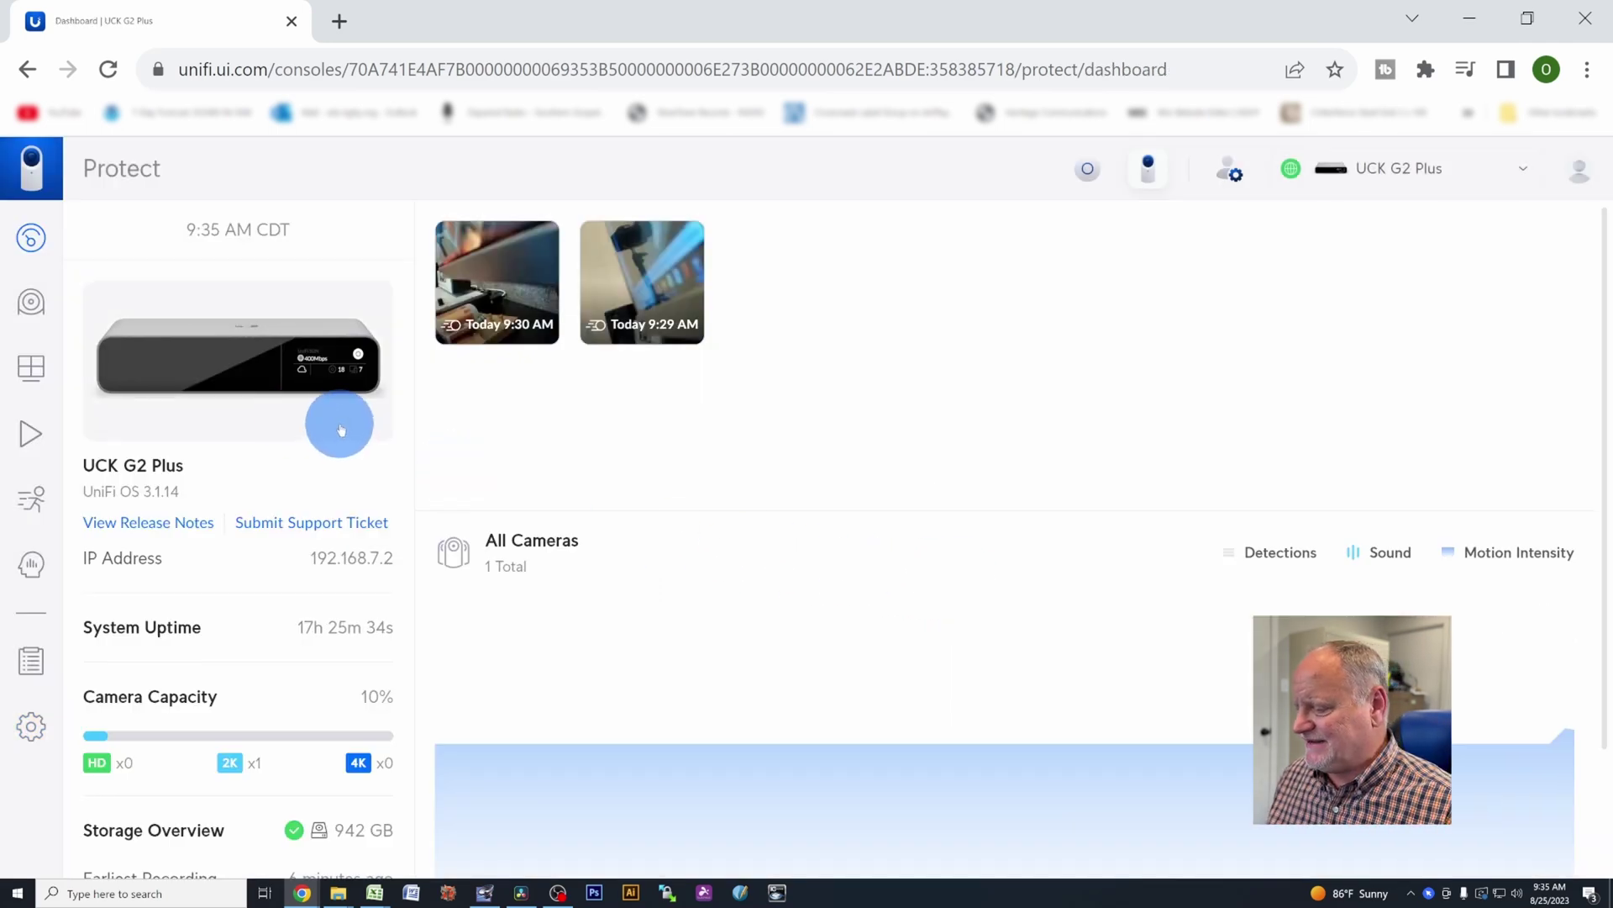
{"action": "scroll", "coordinate": [343, 432], "scroll_direction": "down", "scroll_amount": 1}
{"action": "scroll", "coordinate": [343, 430], "scroll_direction": "down", "scroll_amount": 1}
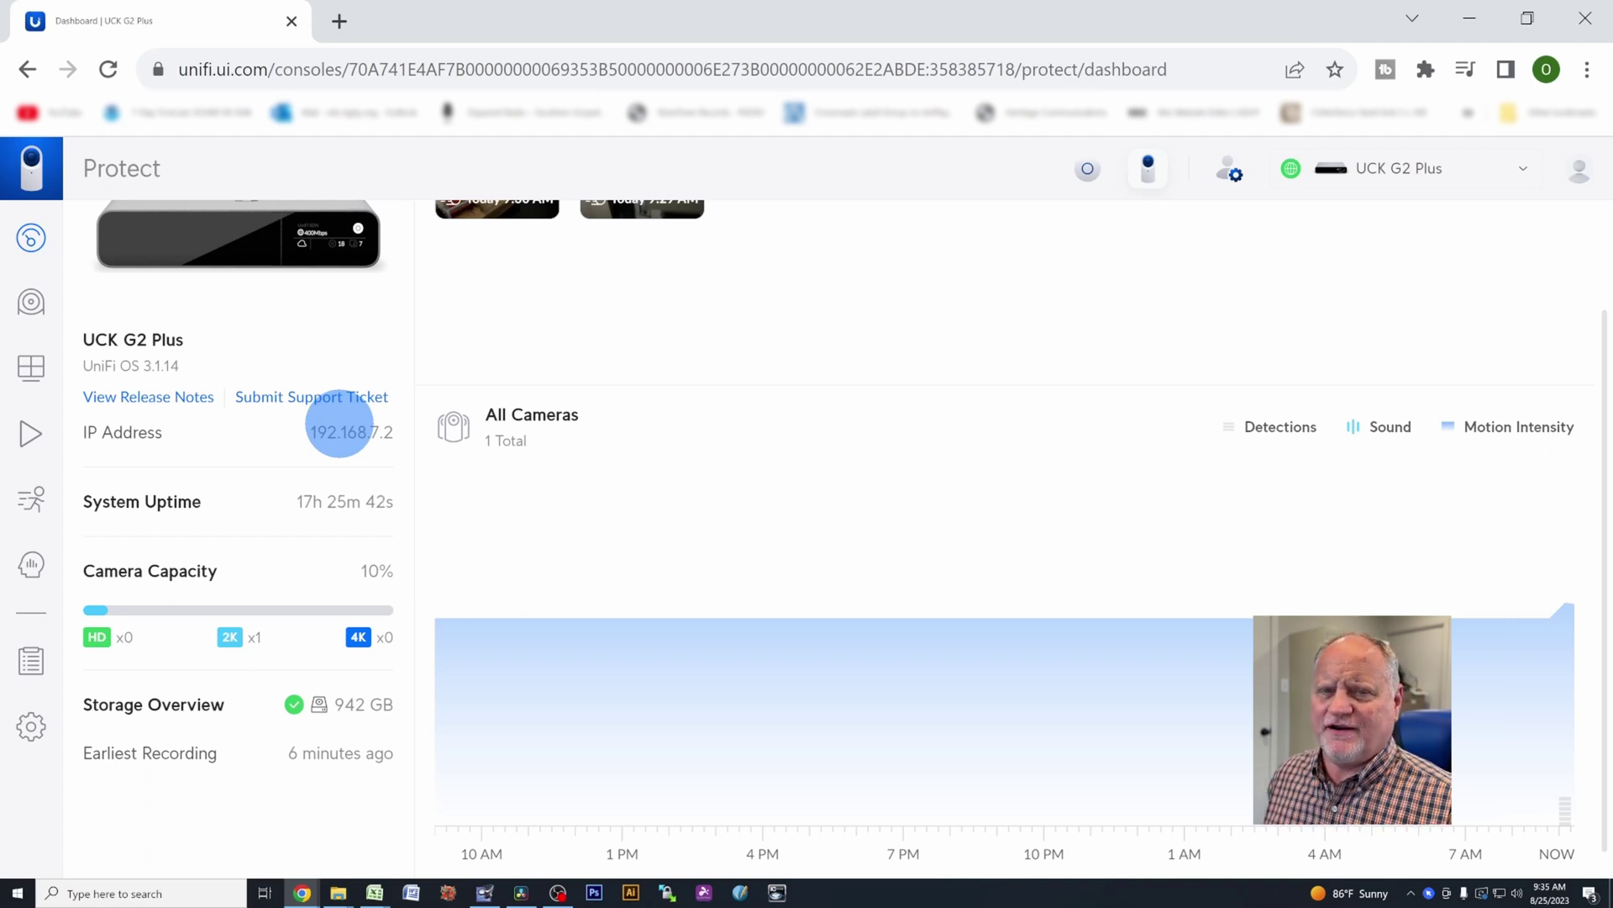
{"action": "scroll", "coordinate": [321, 414], "scroll_direction": "up", "scroll_amount": 2}
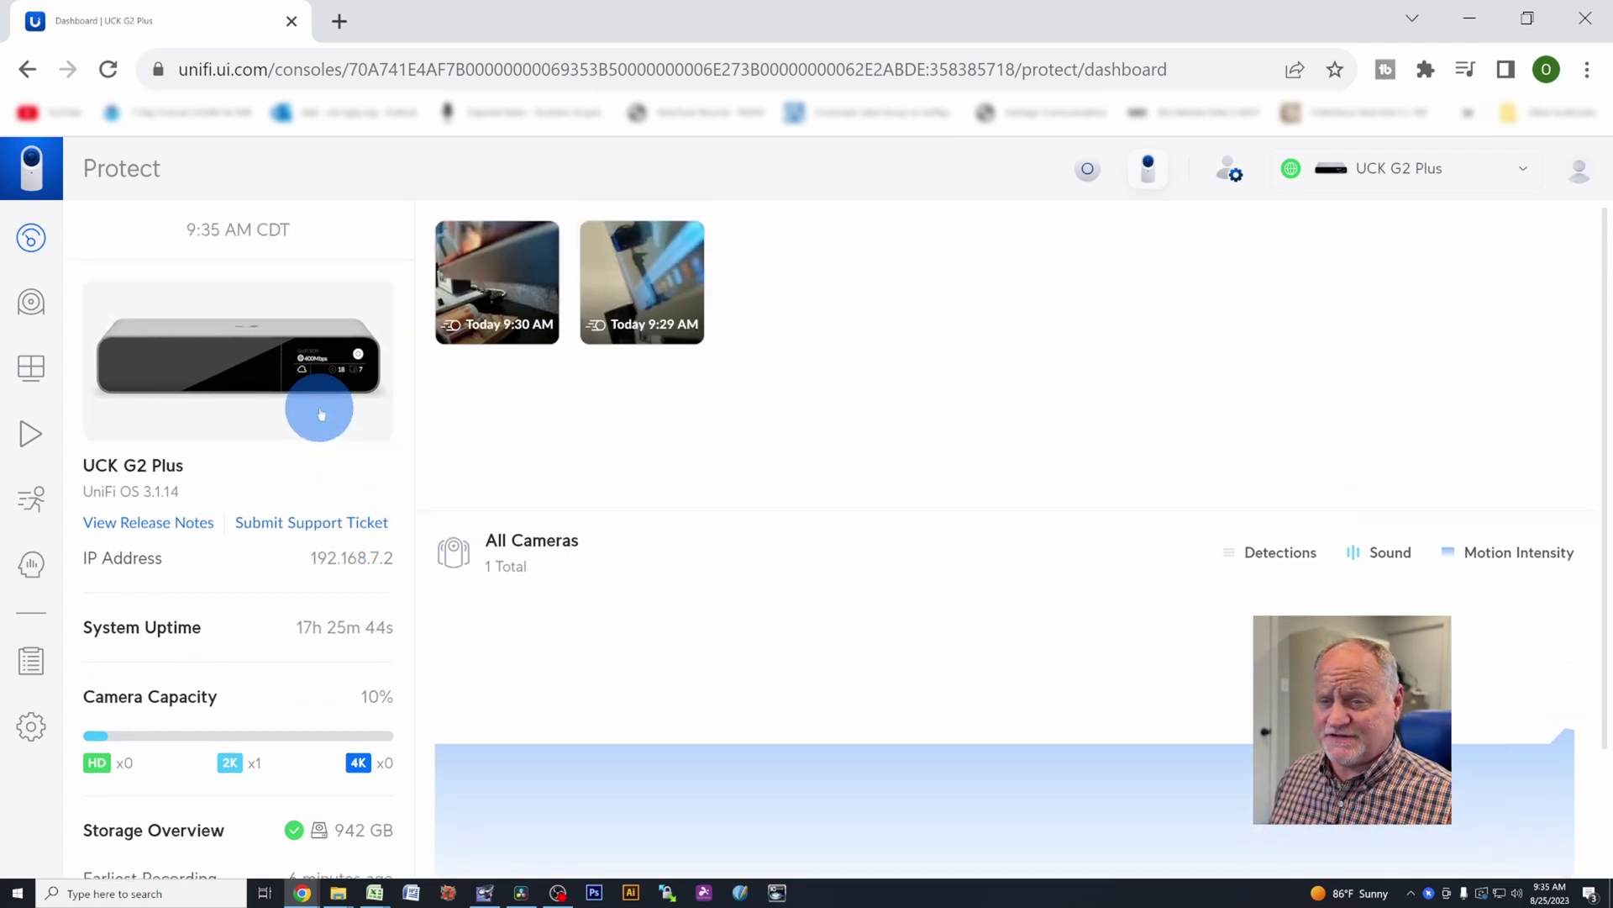